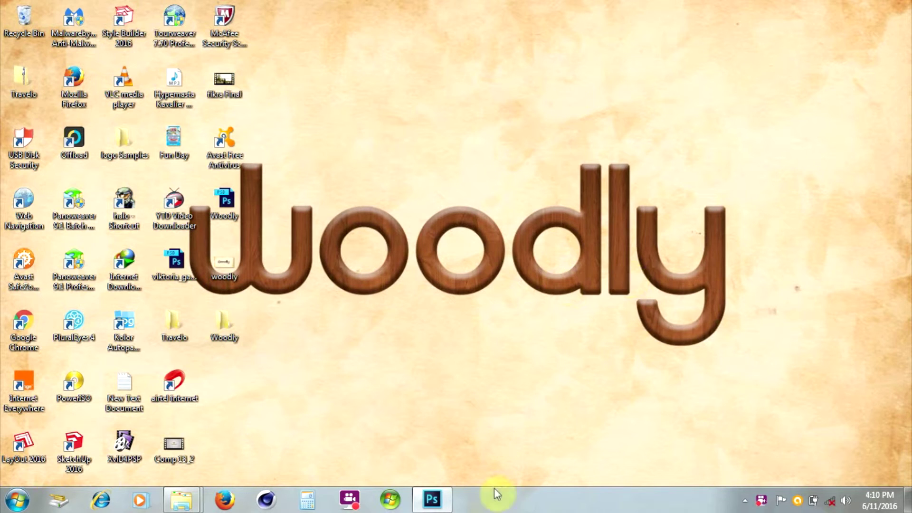
- Switch to Photoshop and create a new document named Woodly at 1280 × 720 pixels and 300 pixels/inch
click(432, 500)
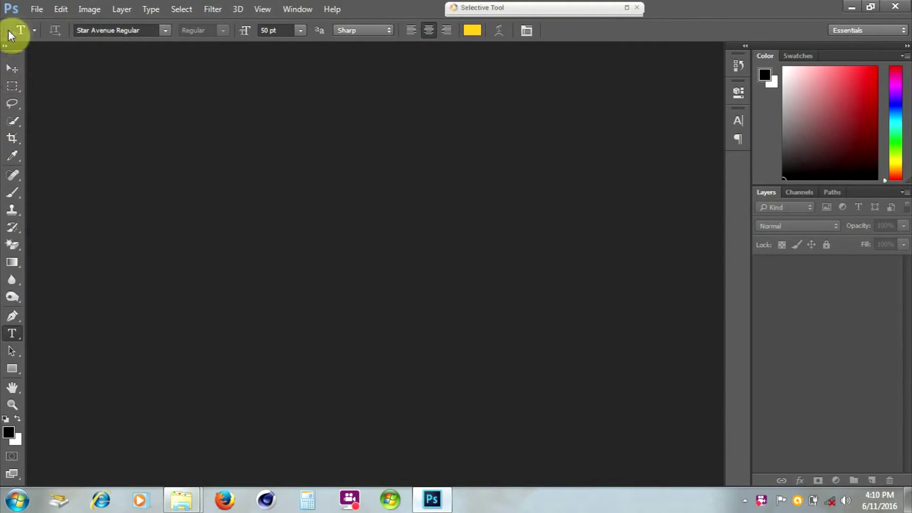
click(35, 9)
click(35, 25)
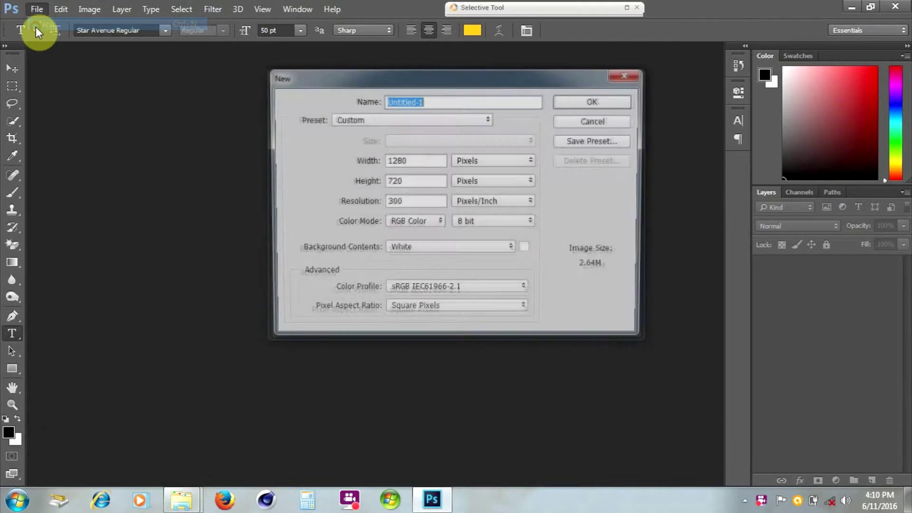
click(422, 160)
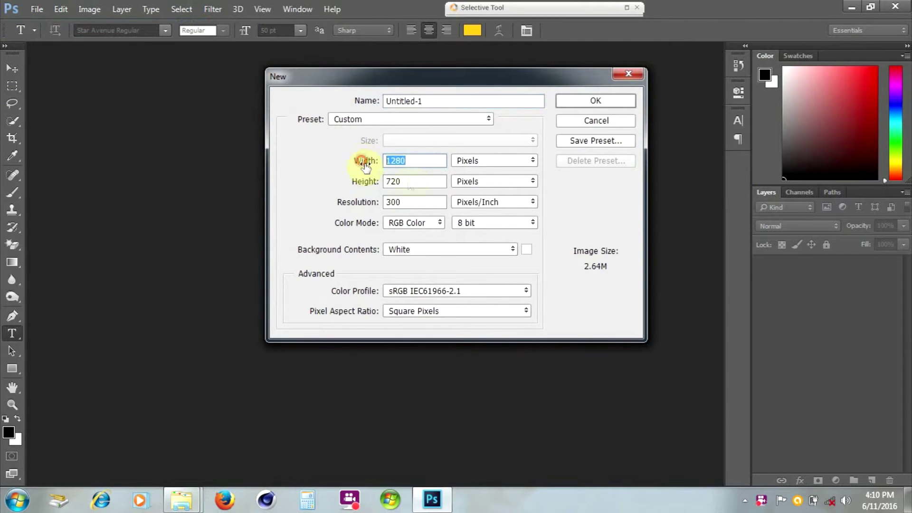
click(367, 182)
click(420, 159)
click(459, 103)
text(Woodly)
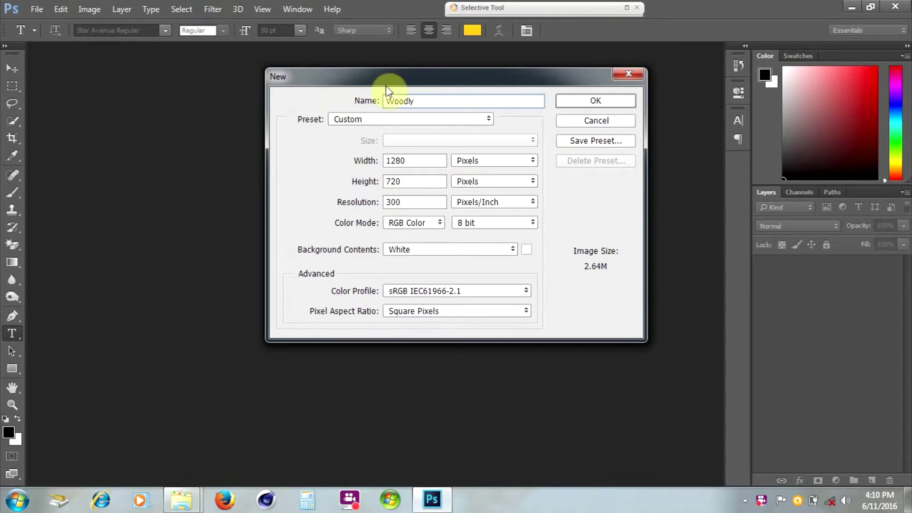
click(425, 202)
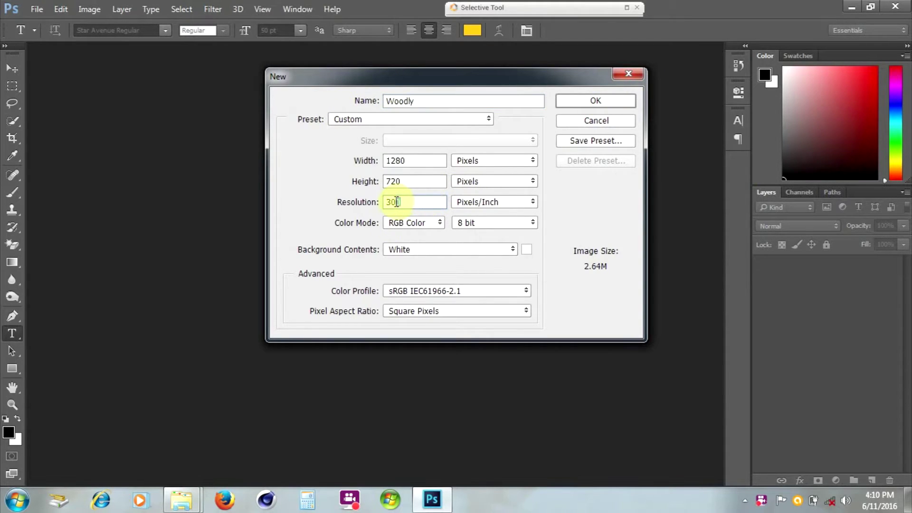
click(577, 100)
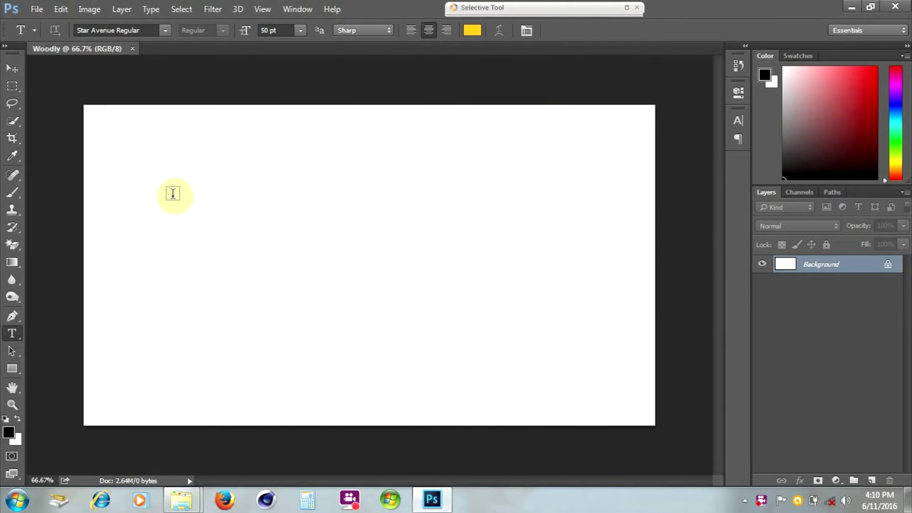
- Switch to the desktop and examine the two texture images in the Woodly folder
click(851, 7)
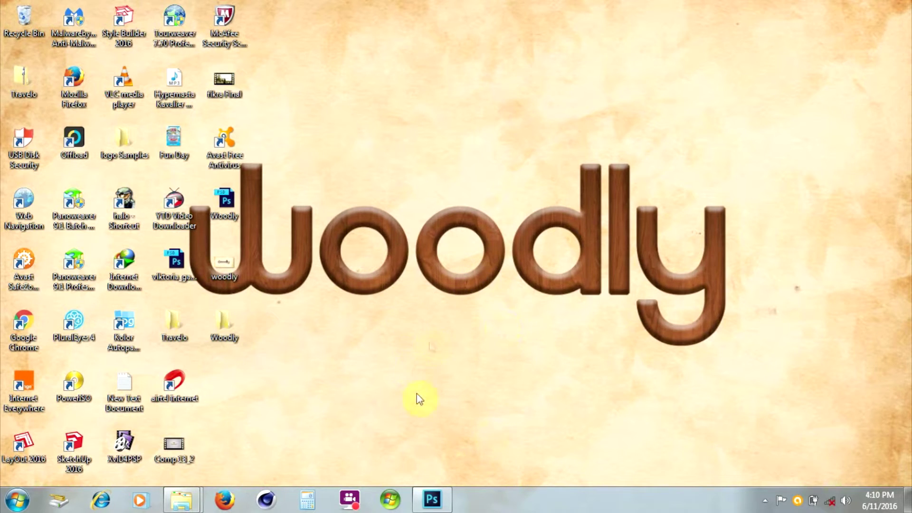
double_click(233, 325)
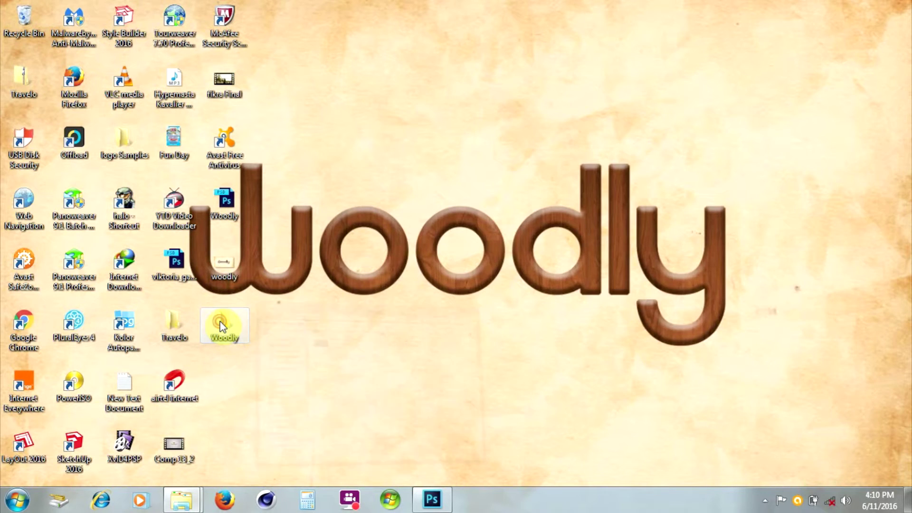
click(508, 149)
click(749, 143)
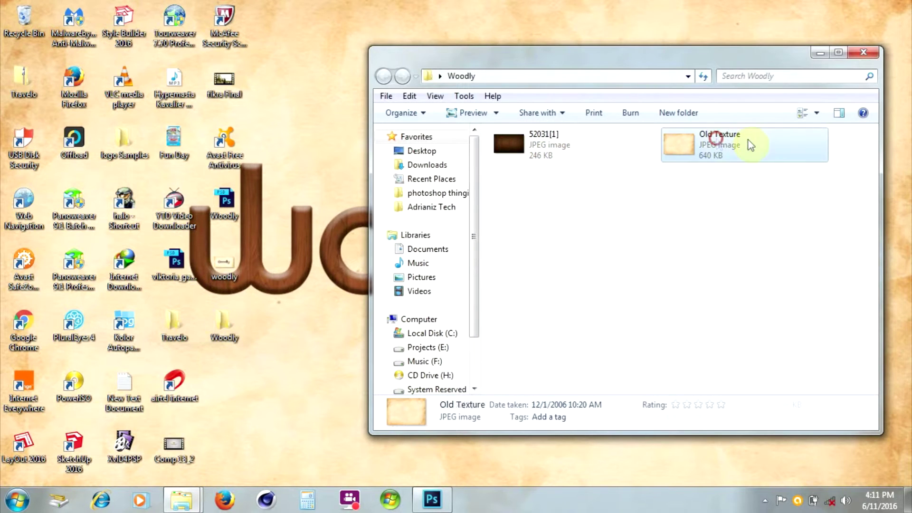
click(820, 53)
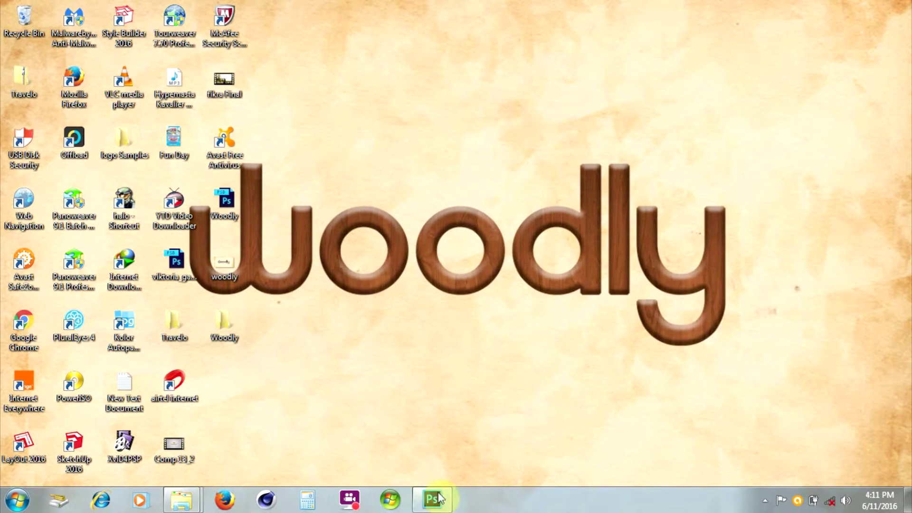
- Return to Photoshop and open both images, 52031[1] and Old Texture, from the Woodly folder on the desktop
click(432, 499)
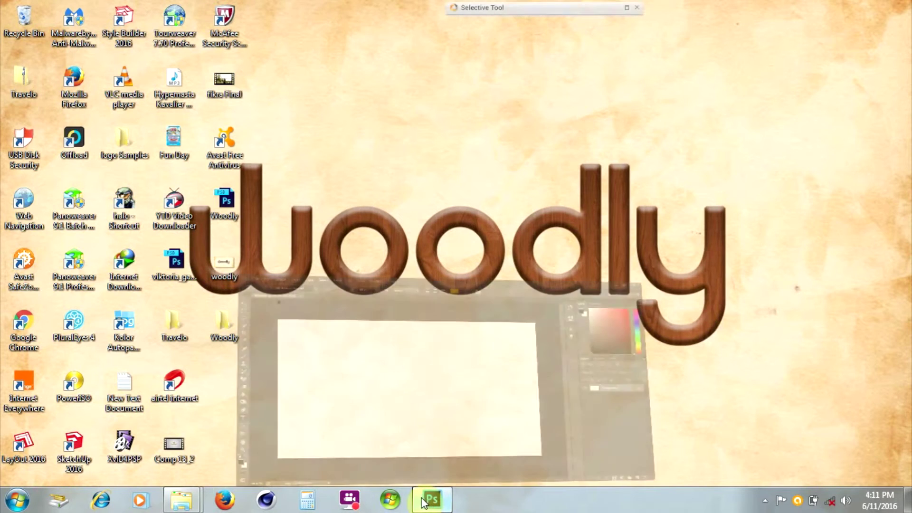
click(36, 9)
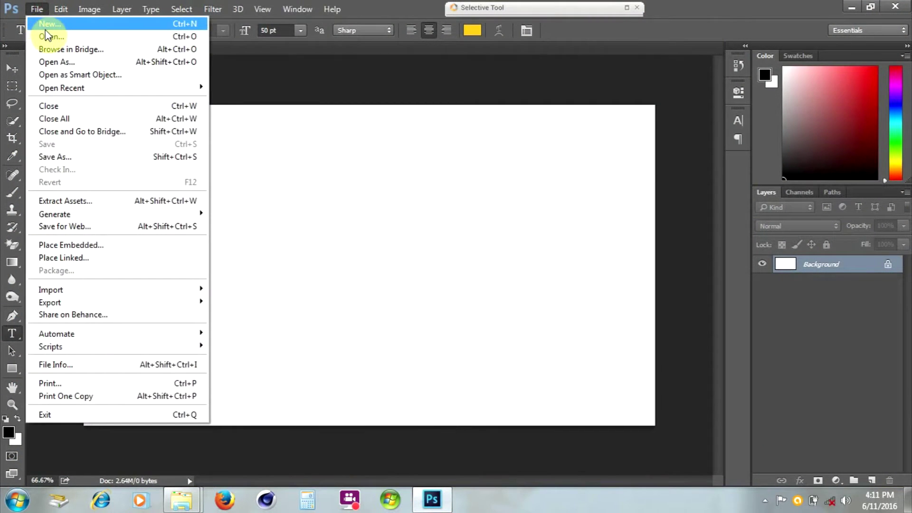
click(47, 36)
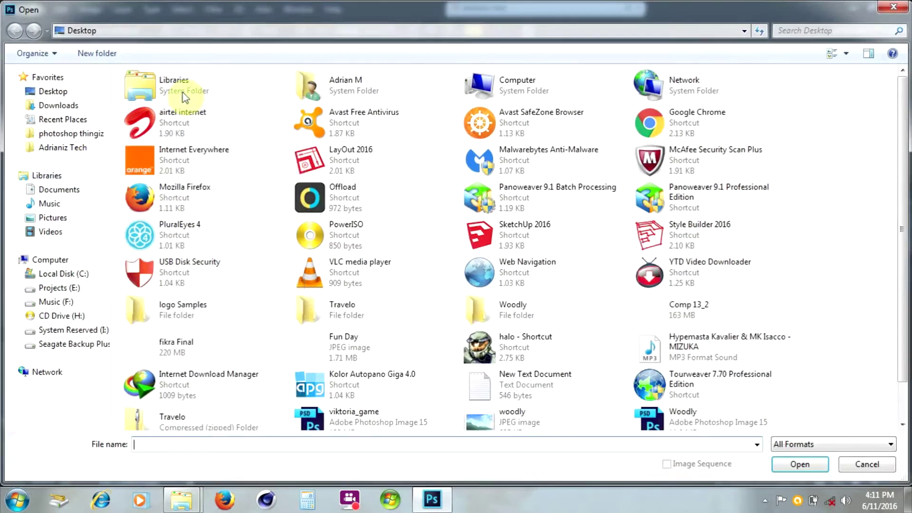
click(56, 90)
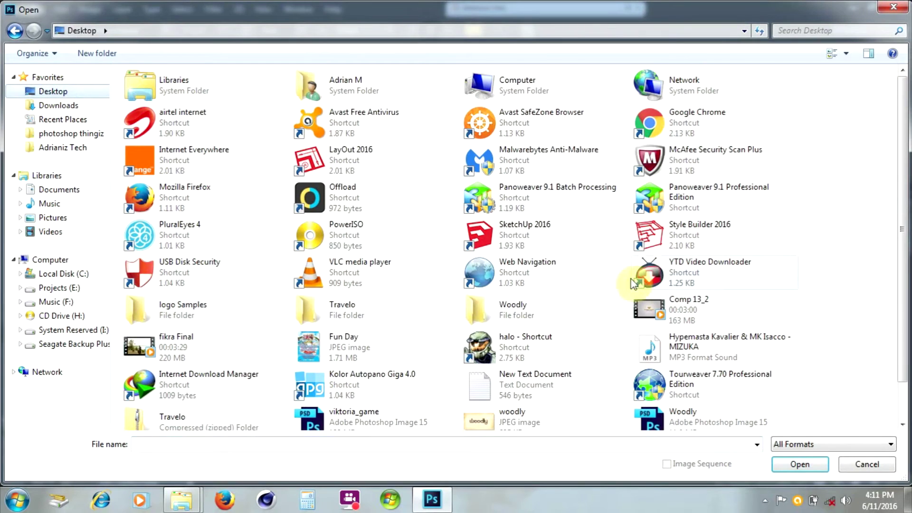
double_click(475, 309)
click(169, 96)
ctrl+click(204, 94)
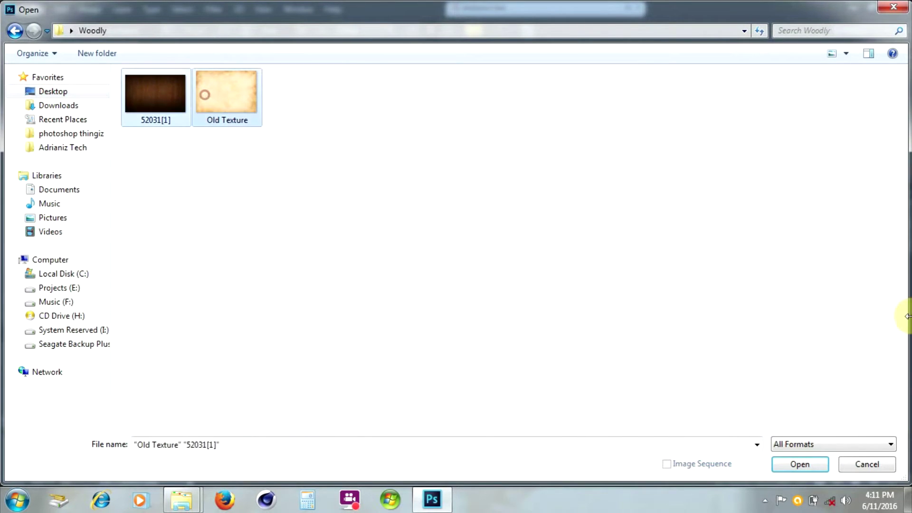
ctrl+click(164, 94)
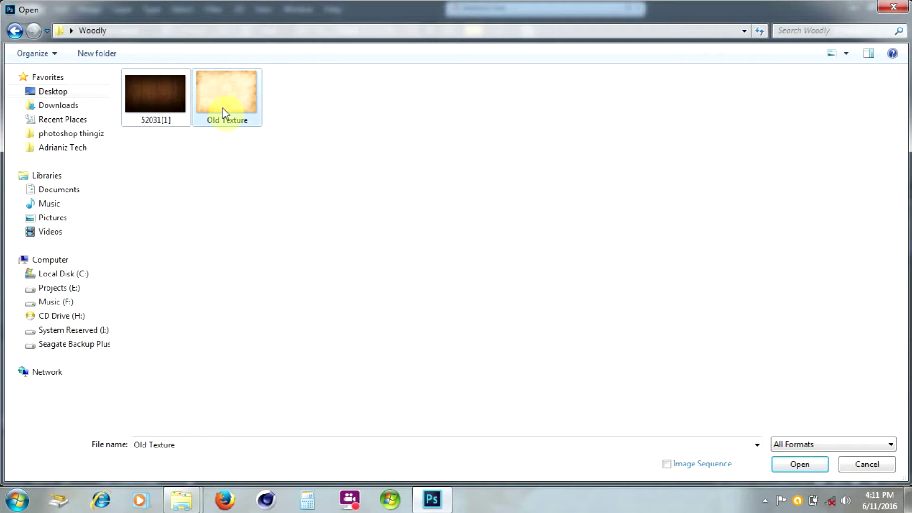
double_click(223, 108)
ctrl+click(174, 93)
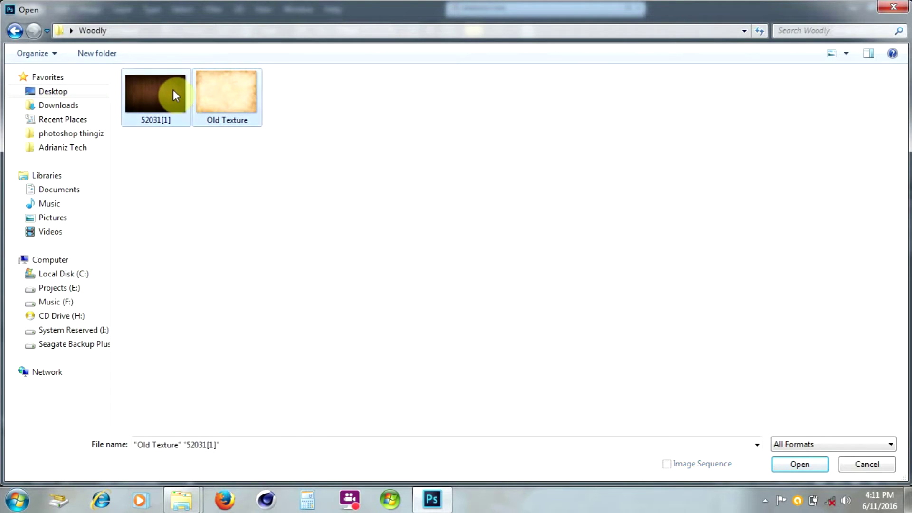
click(813, 466)
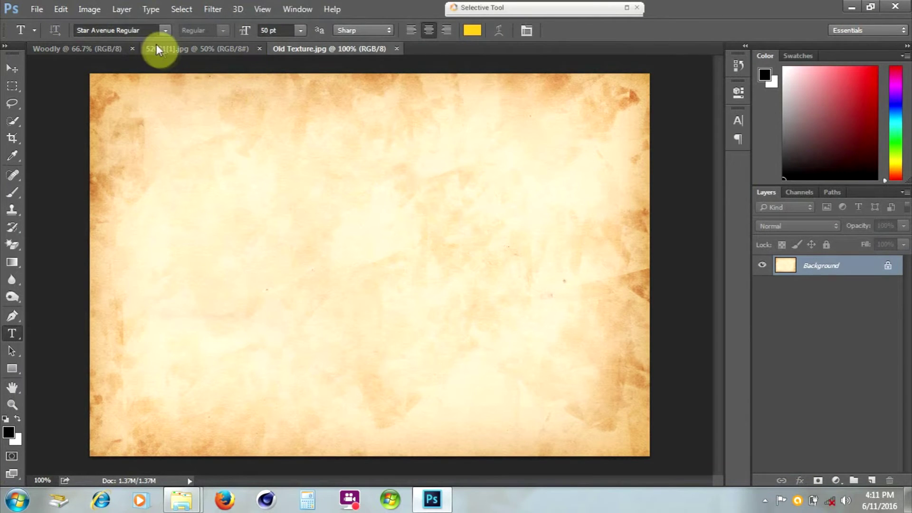
- Look through the open Woodly, 52031[1].jpg and Old Texture.jpg documents
click(161, 48)
click(96, 47)
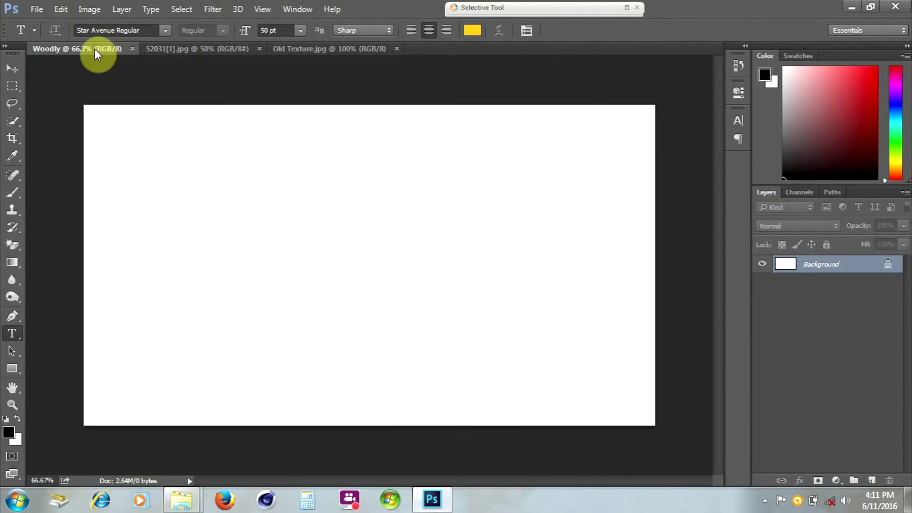
click(214, 49)
click(279, 49)
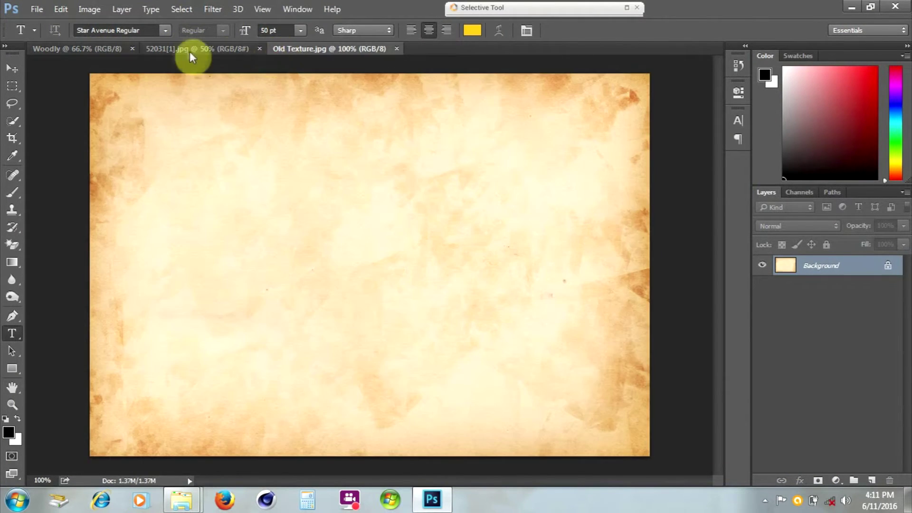
click(168, 50)
click(44, 47)
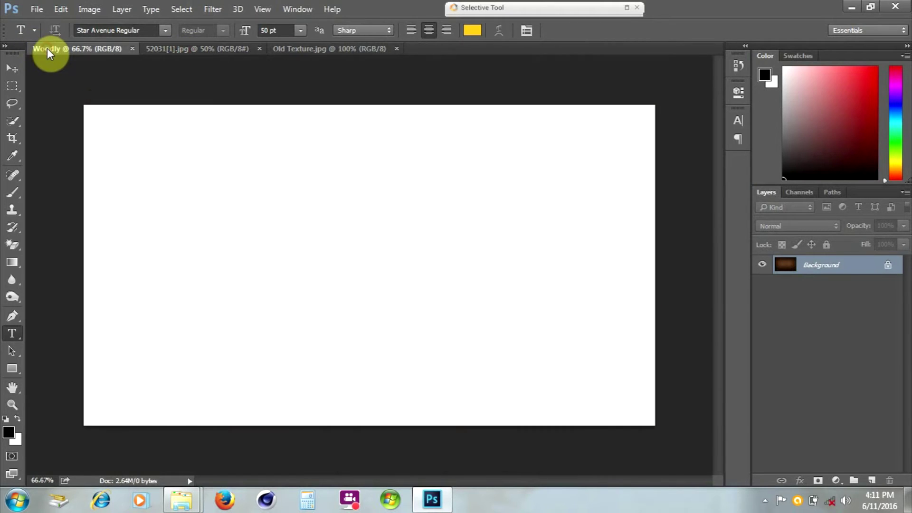
click(332, 49)
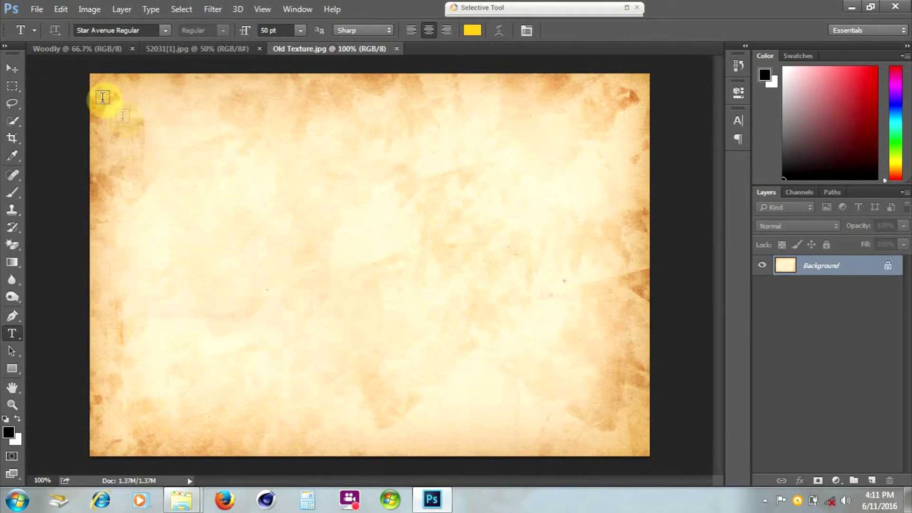
click(54, 48)
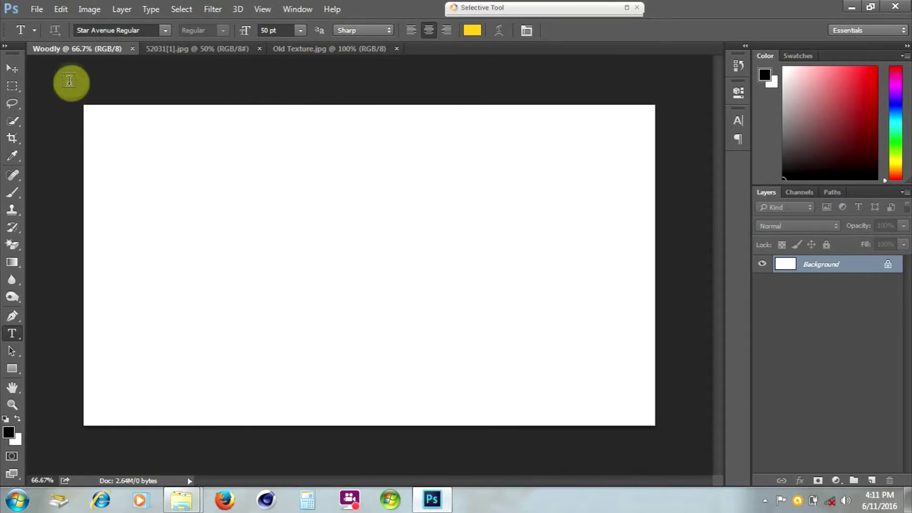
- Select the entire Old Texture.jpg image with the Rectangular Marquee Tool and copy it
click(301, 50)
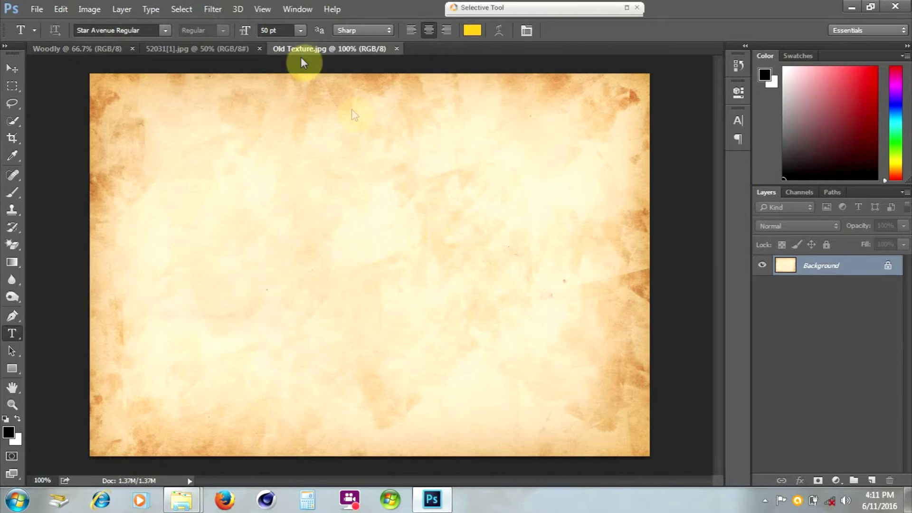
click(17, 88)
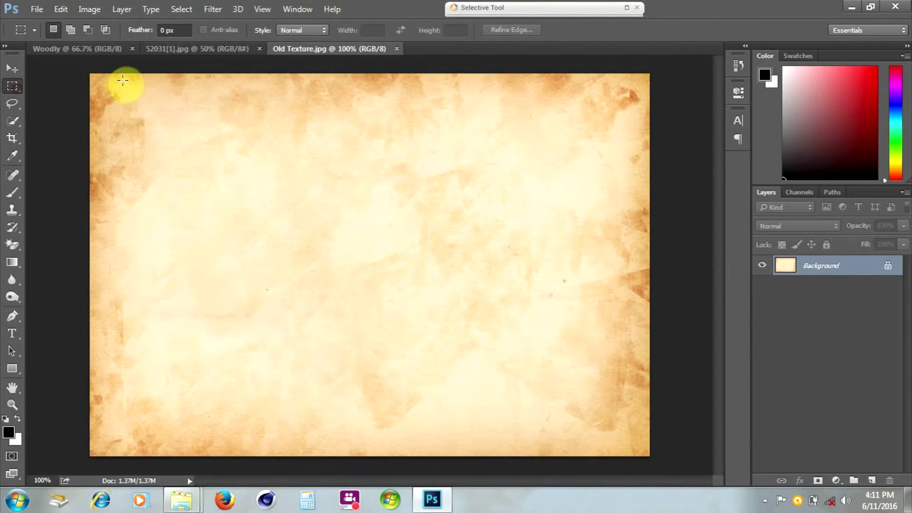
right_click(17, 87)
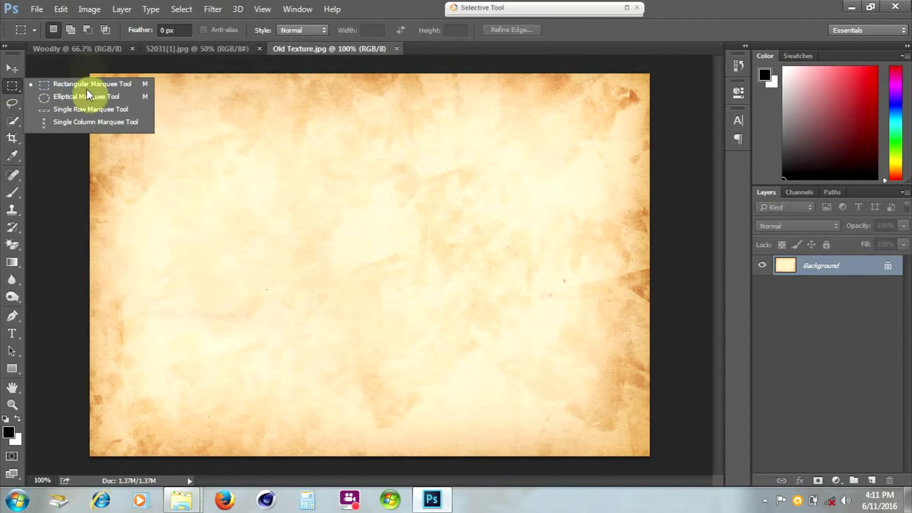
click(86, 82)
drag(83, 65, 681, 500)
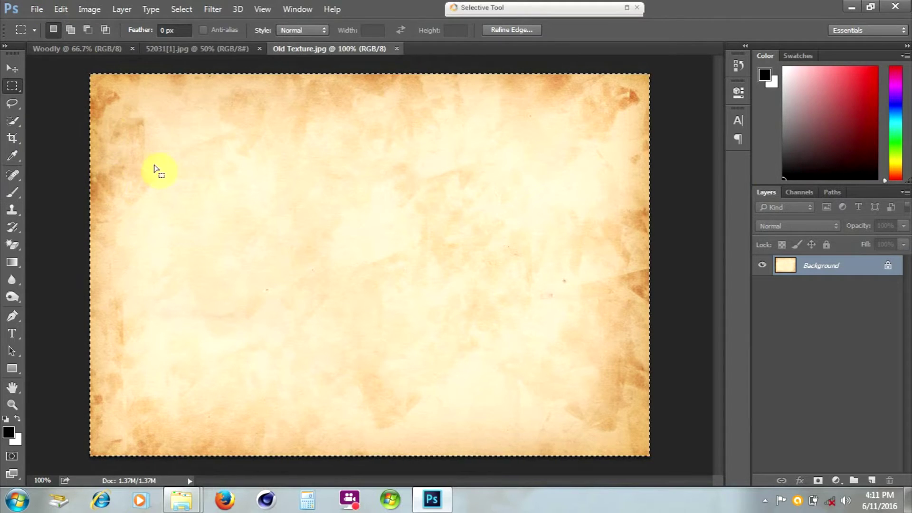
key(ctrl+c)
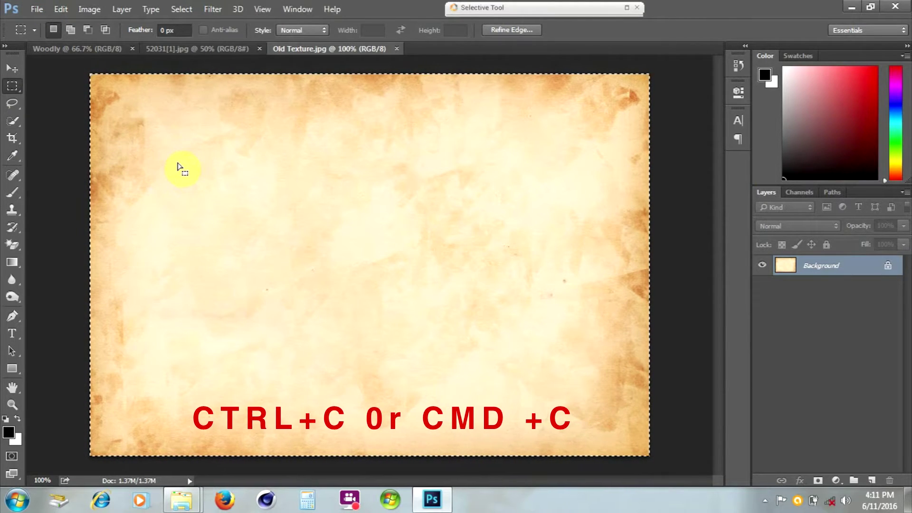
- Paste the copied paper texture into the Woodly document
click(103, 51)
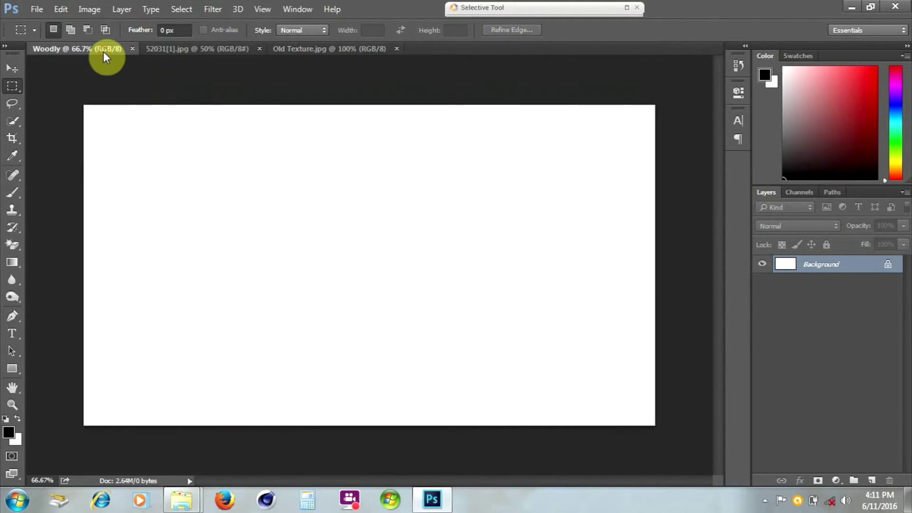
click(62, 9)
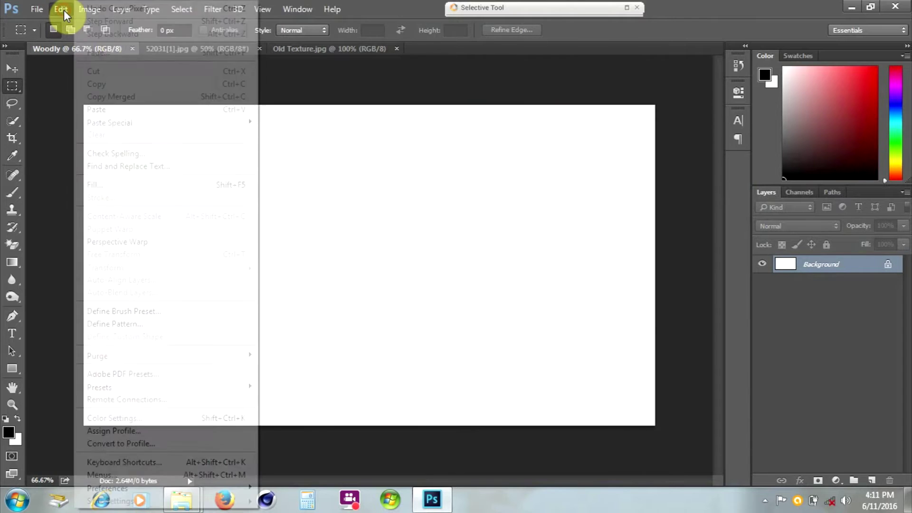
click(381, 7)
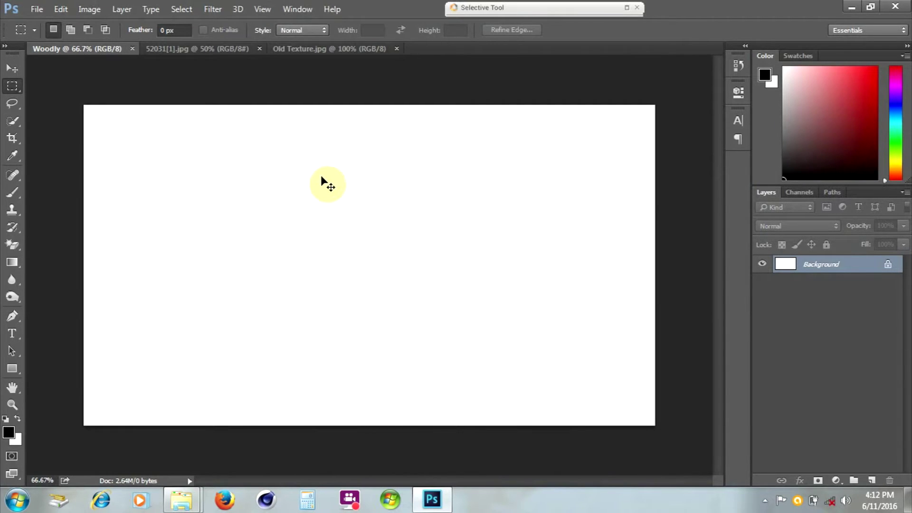
key(ctrl+v)
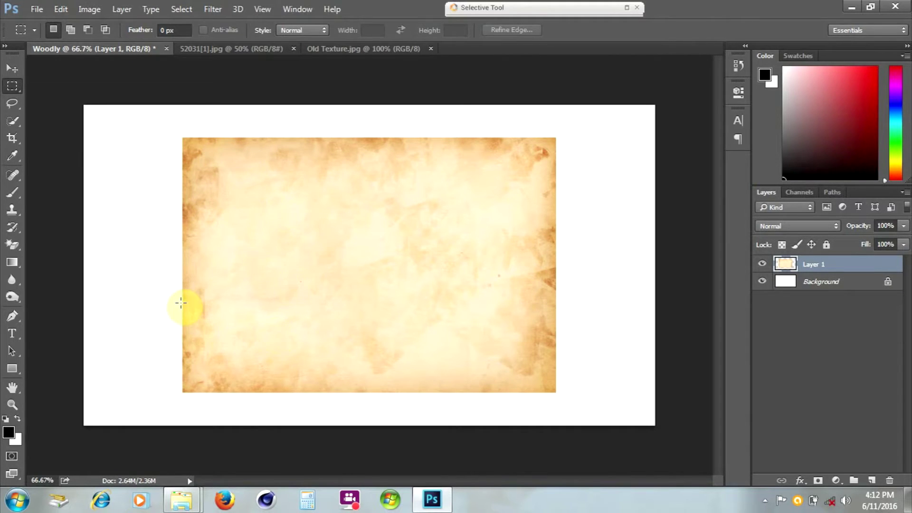
- Stretch the pasted paper texture with Free Transform on all four sides so it fills the whole canvas
right_click(297, 247)
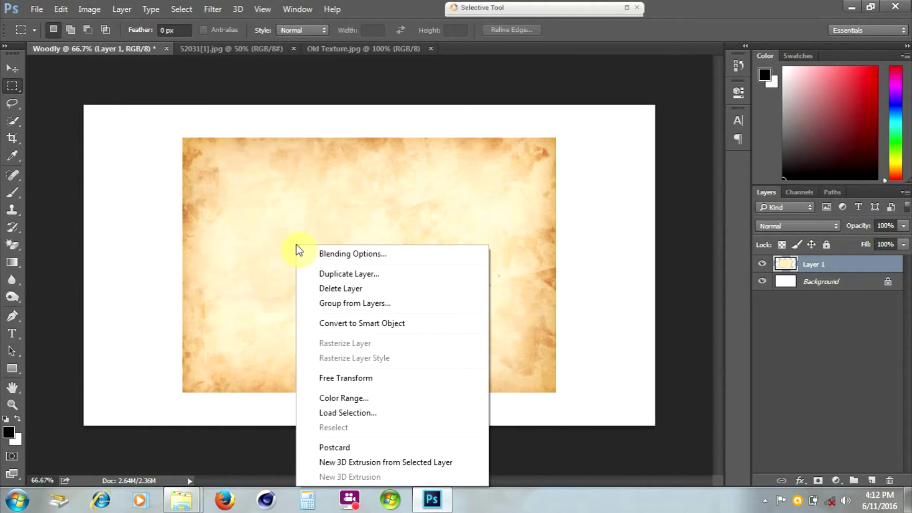
click(387, 6)
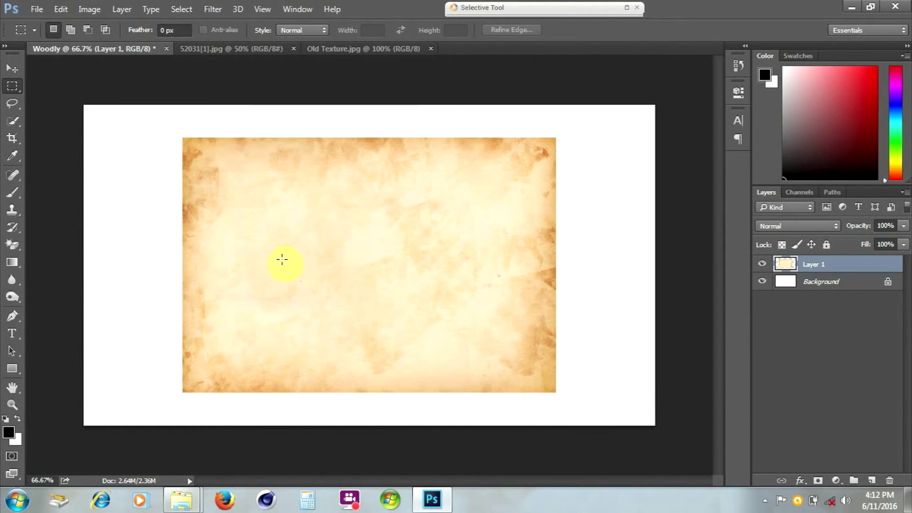
key(ctrl+t)
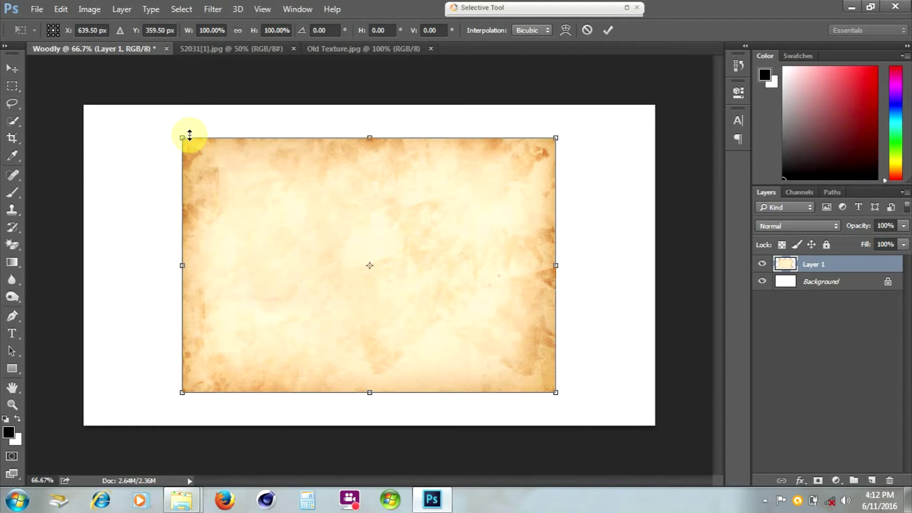
drag(182, 264, 80, 259)
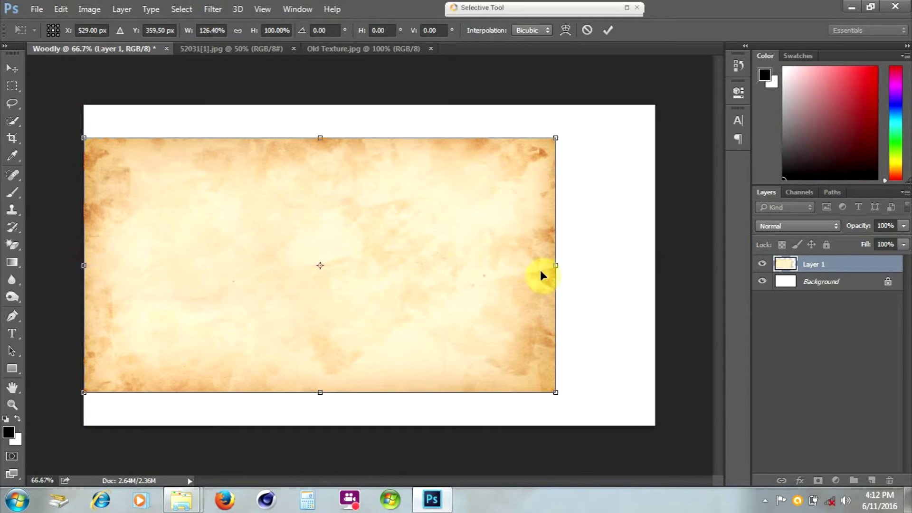
drag(557, 266, 655, 266)
drag(370, 140, 373, 105)
drag(372, 391, 363, 423)
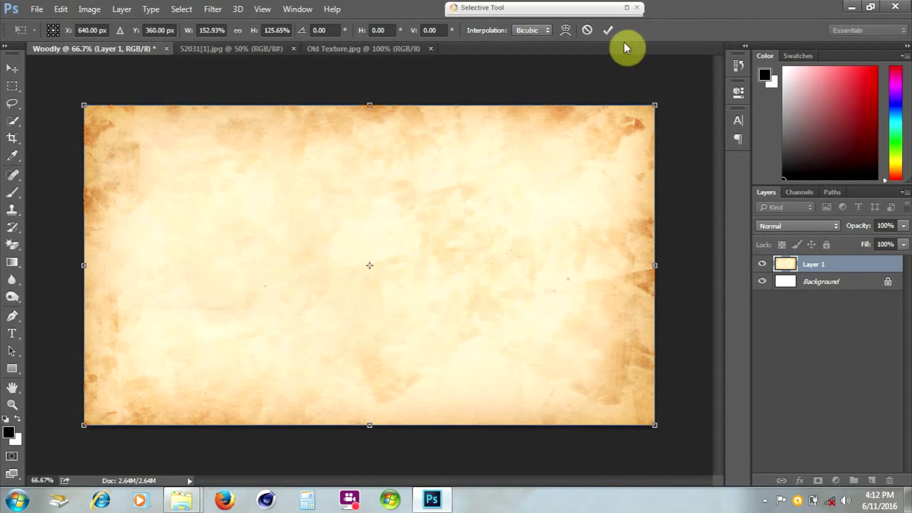
click(610, 31)
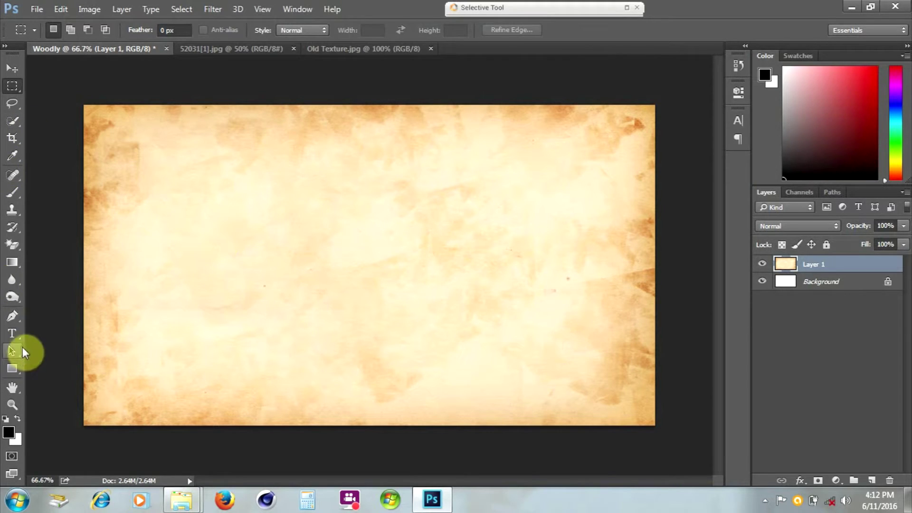
- Add the text "Woodly" on the paper background and move it to about the middle of the canvas
key(t)
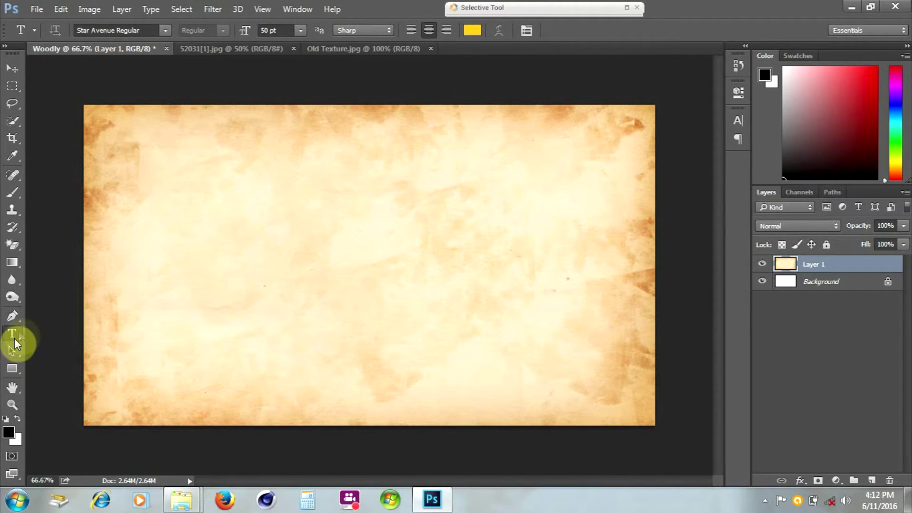
click(299, 259)
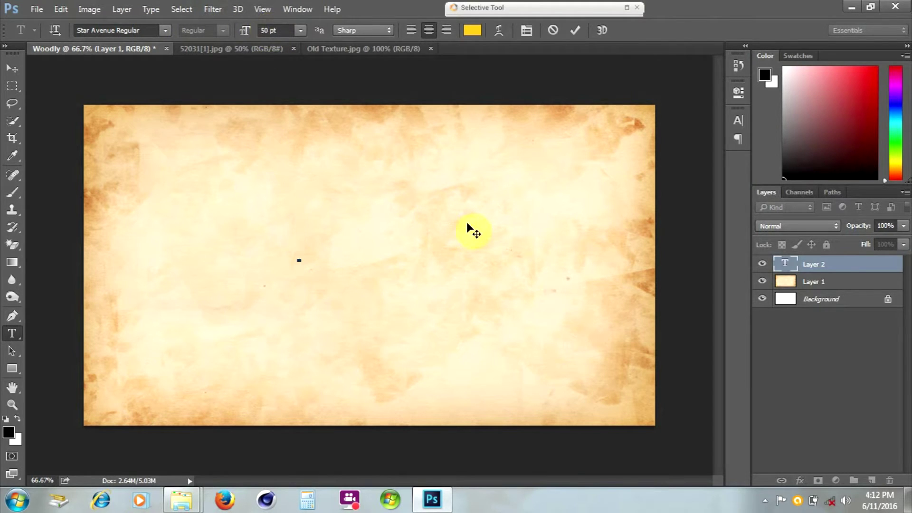
text(w)
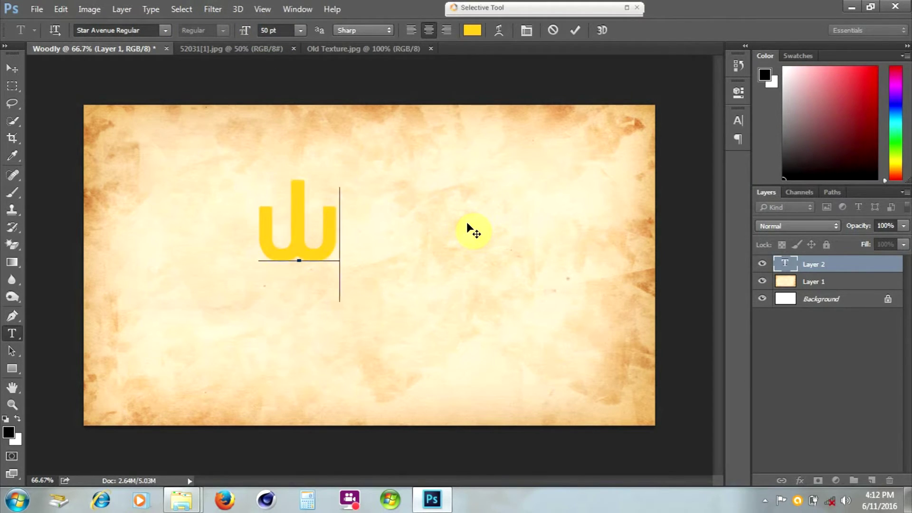
text(oodly)
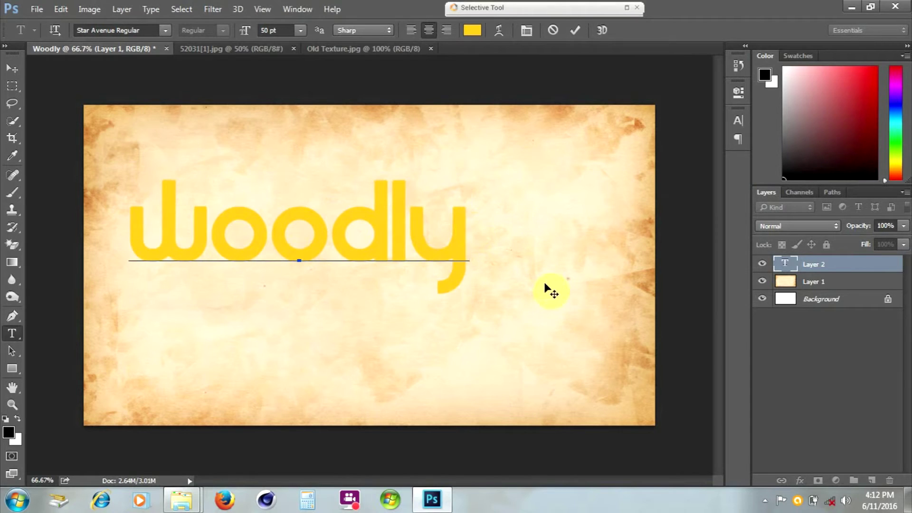
drag(546, 285, 597, 309)
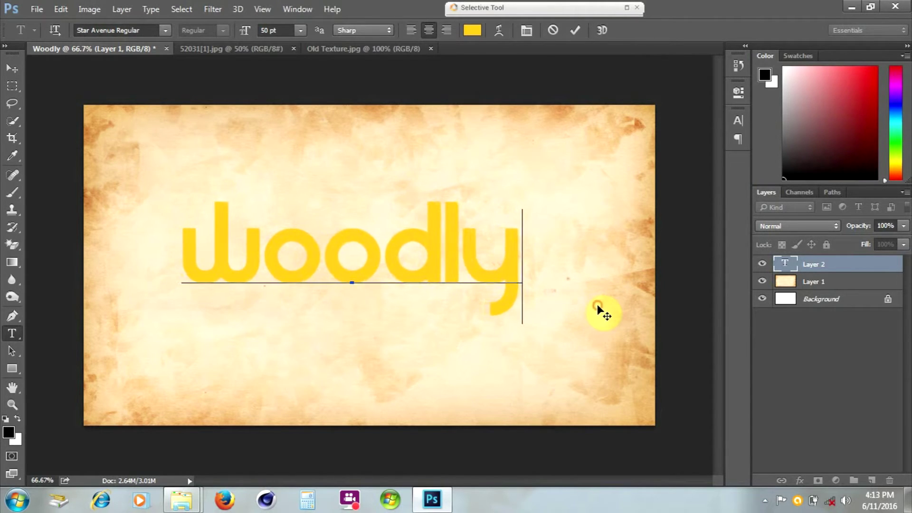
click(577, 31)
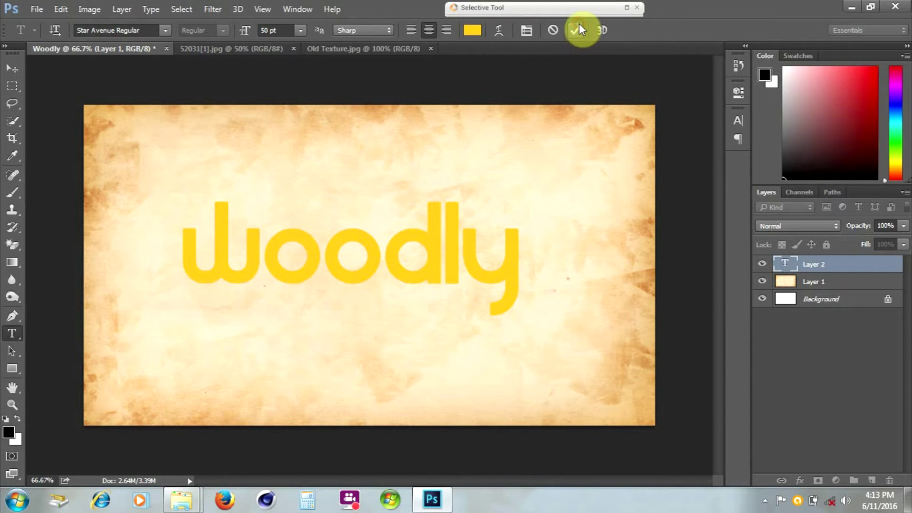
click(508, 262)
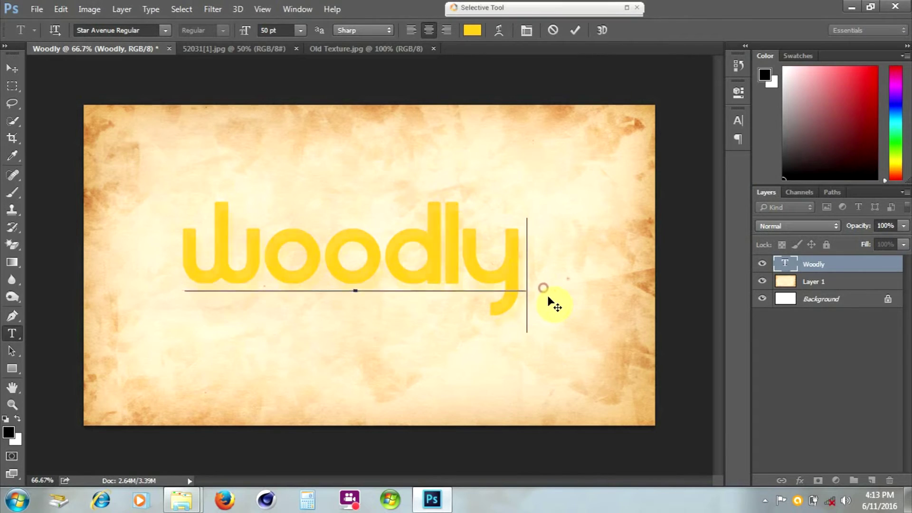
drag(541, 291, 549, 299)
click(577, 32)
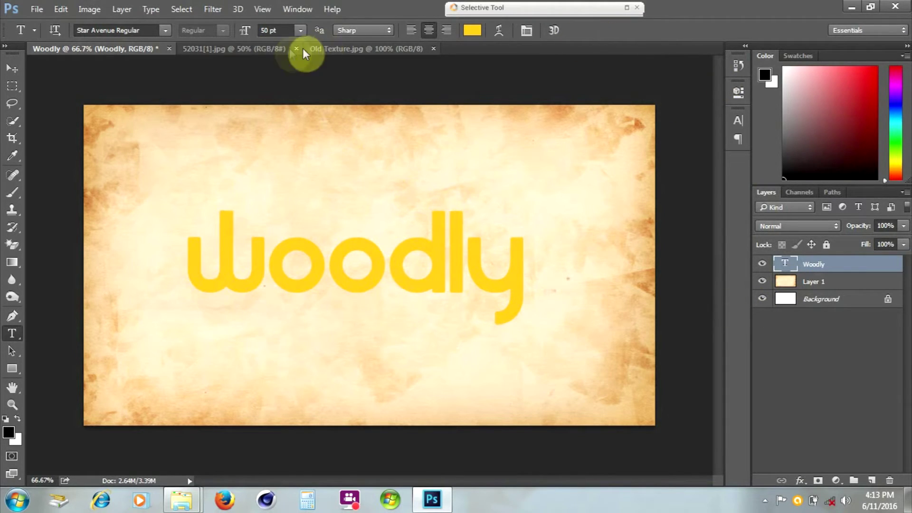
- Copy the entire wood image 52031[1].jpg and paste it into the Woodly document above the text layer
click(267, 48)
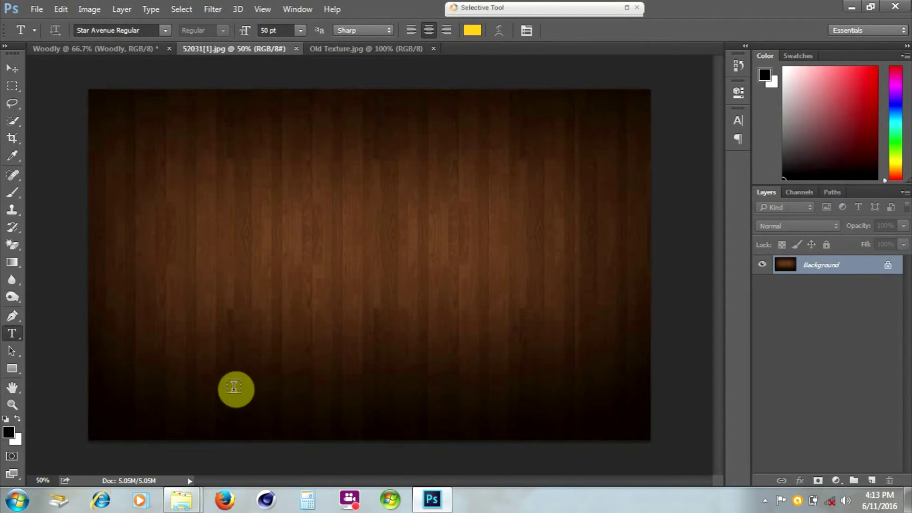
key(ctrl+a)
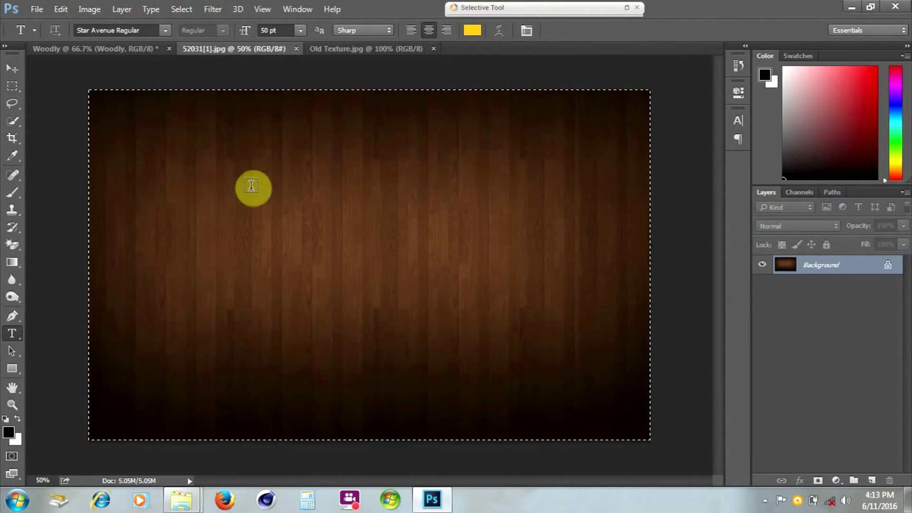
click(125, 50)
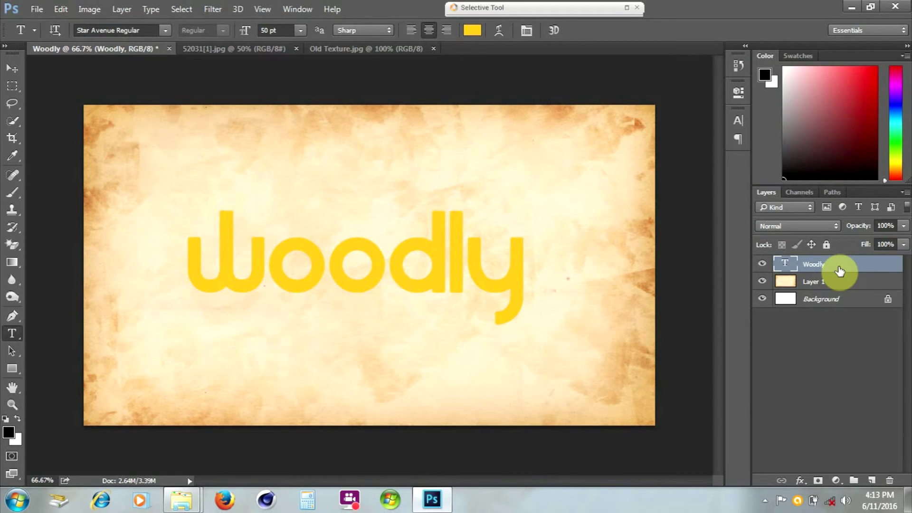
key(ctrl+v)
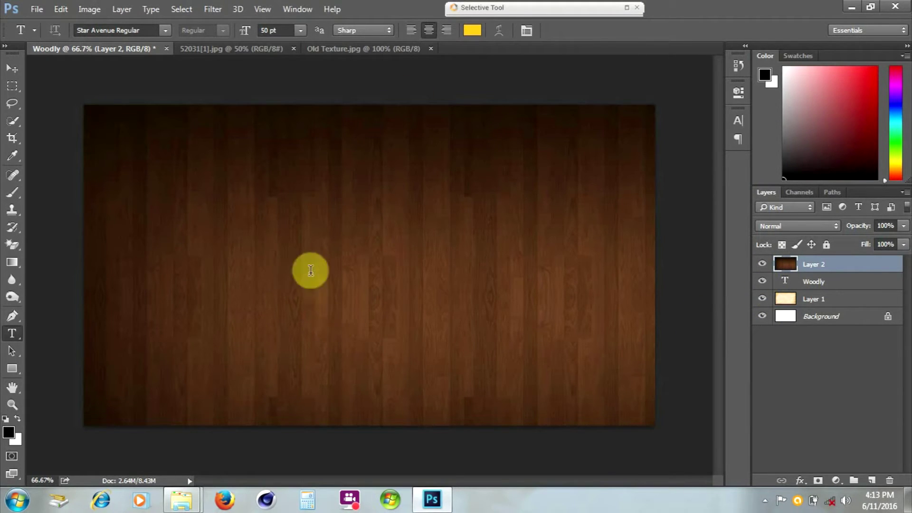
- Clip the wood texture layer to the Woodly text layer and compare it with the finished design on the desktop
click(763, 265)
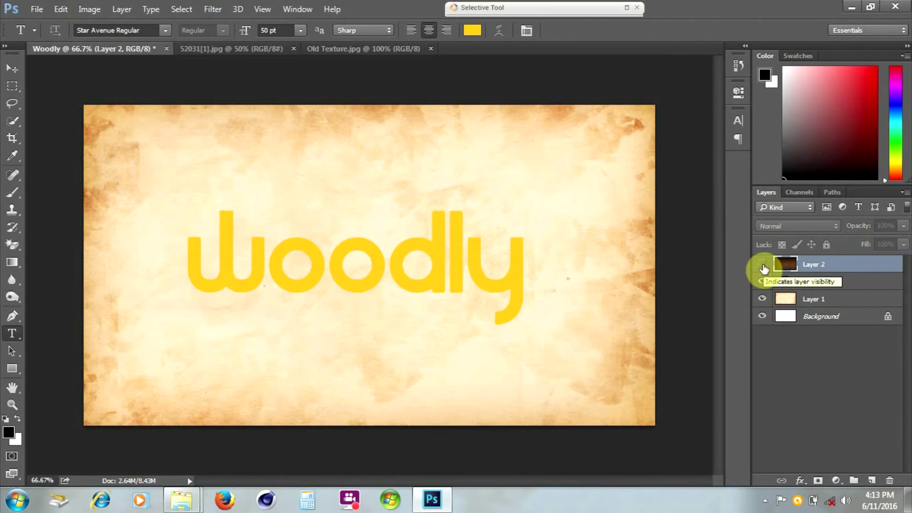
click(763, 264)
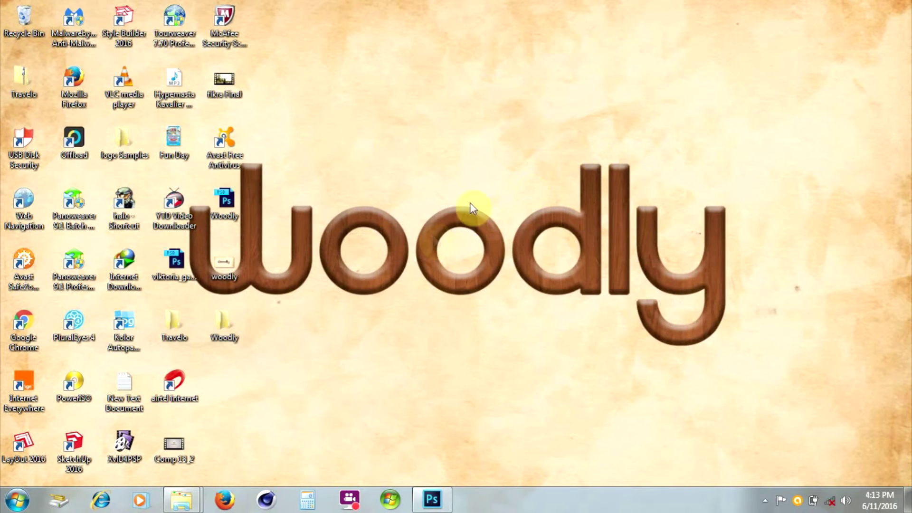
click(433, 500)
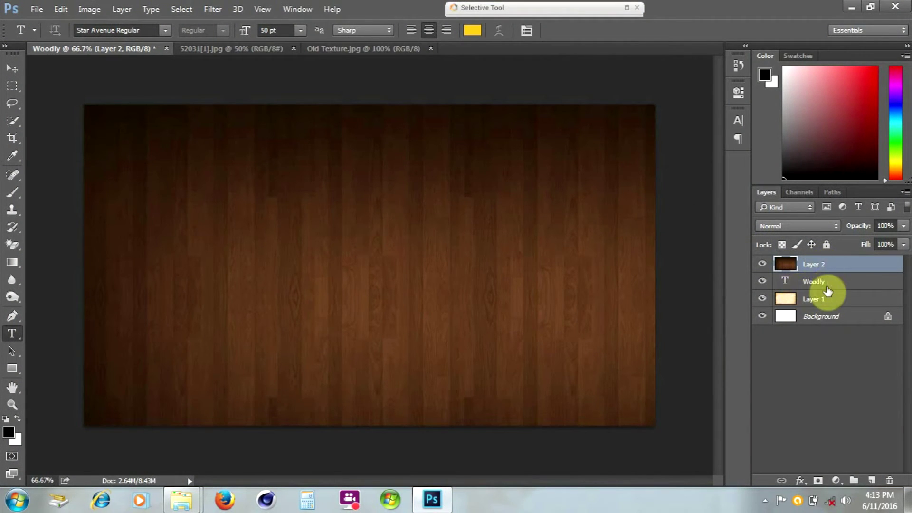
key(ctrl+alt+g)
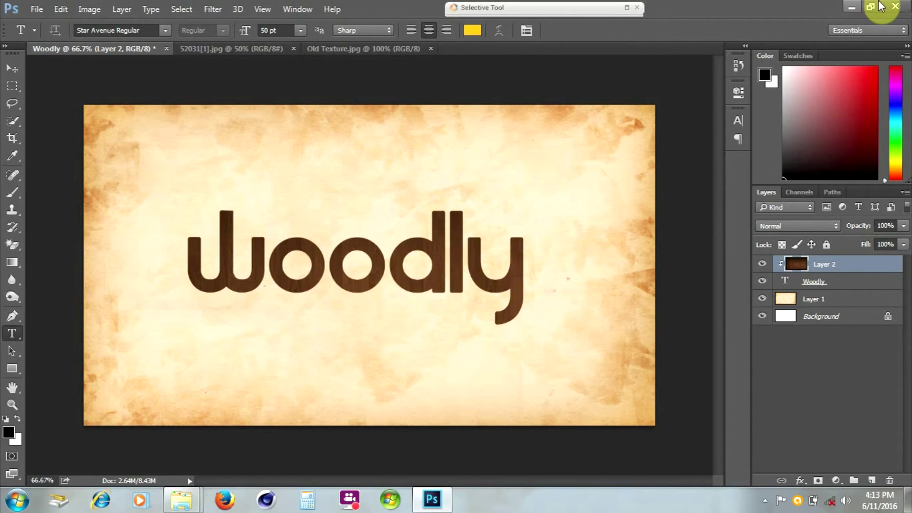
click(854, 6)
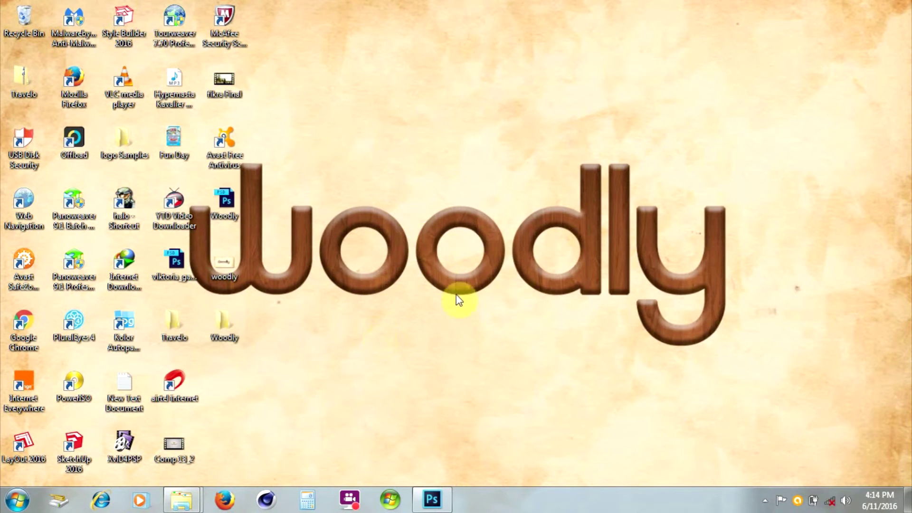
click(439, 507)
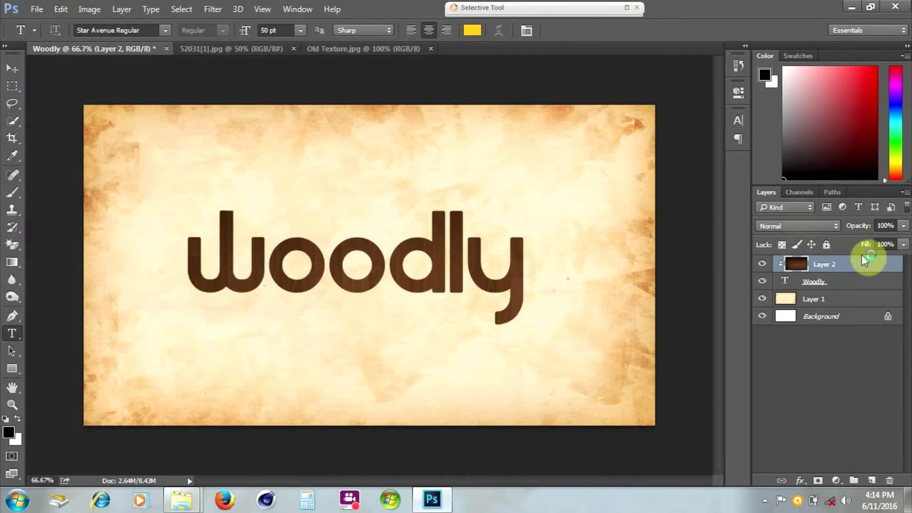
- Add a Bevel & Emboss effect with a size of 10 px to the Woodly text layer
click(813, 285)
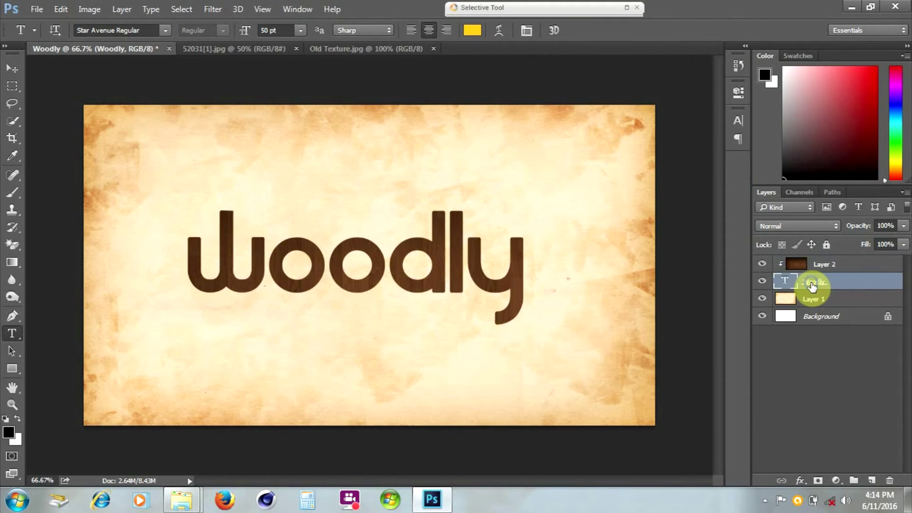
right_click(813, 284)
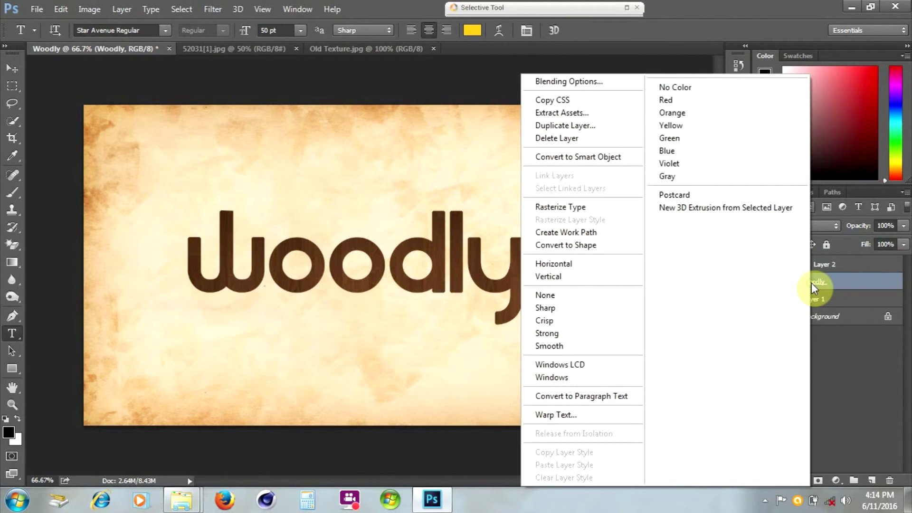
click(610, 83)
drag(591, 14, 651, 81)
click(479, 126)
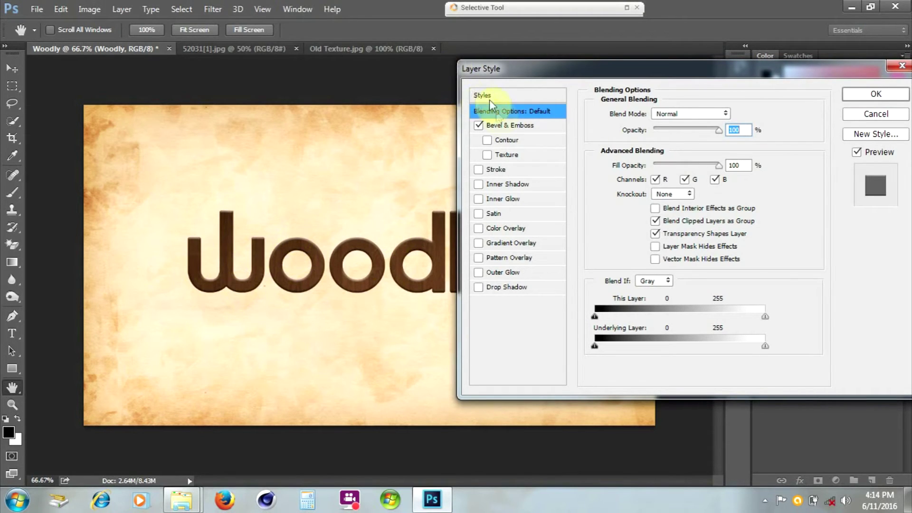
click(507, 126)
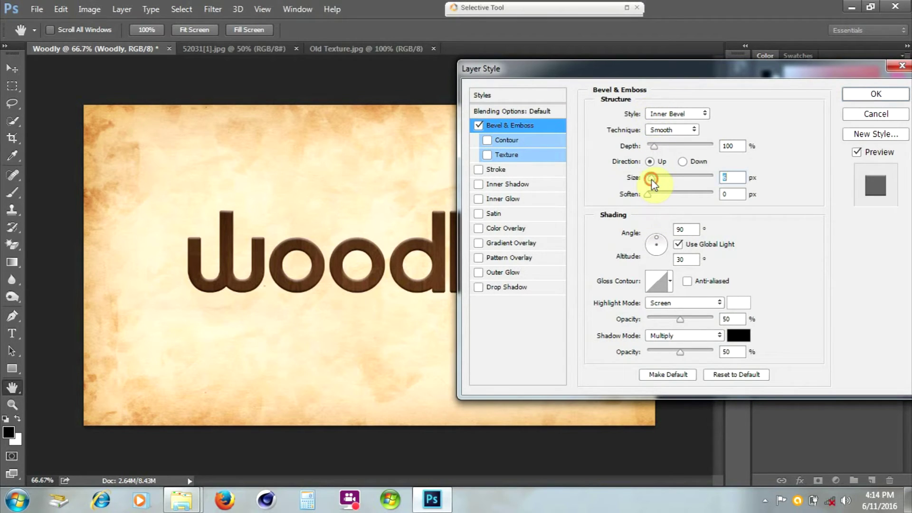
drag(654, 181, 654, 185)
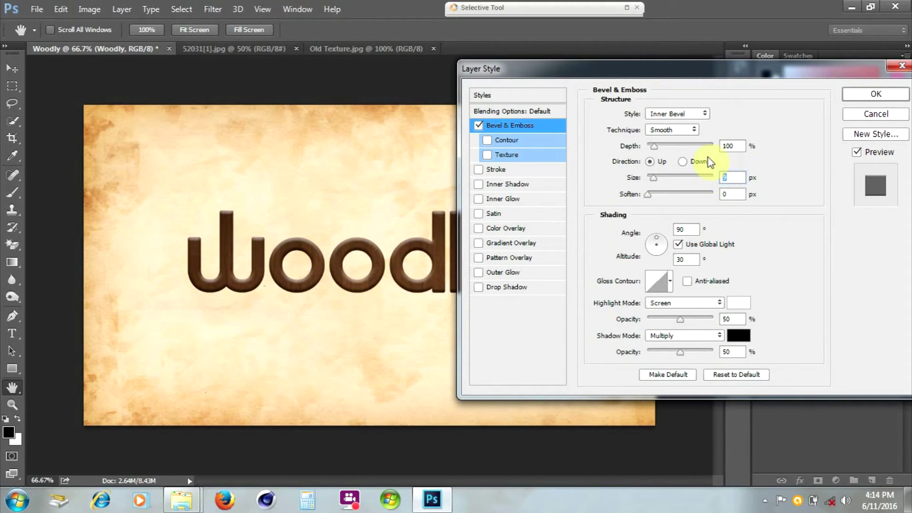
text(10)
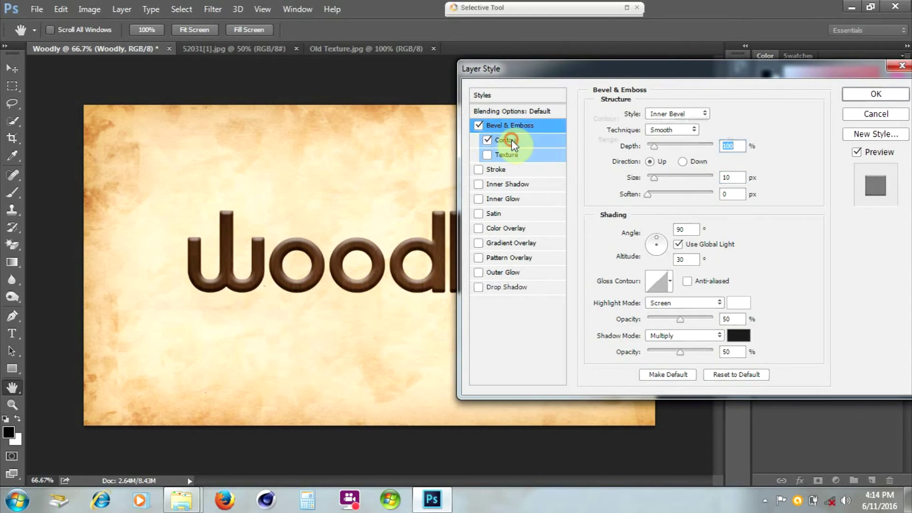
- Enable the bevel's Contour with a range of 33% and apply the layer style
click(488, 140)
drag(661, 141, 645, 145)
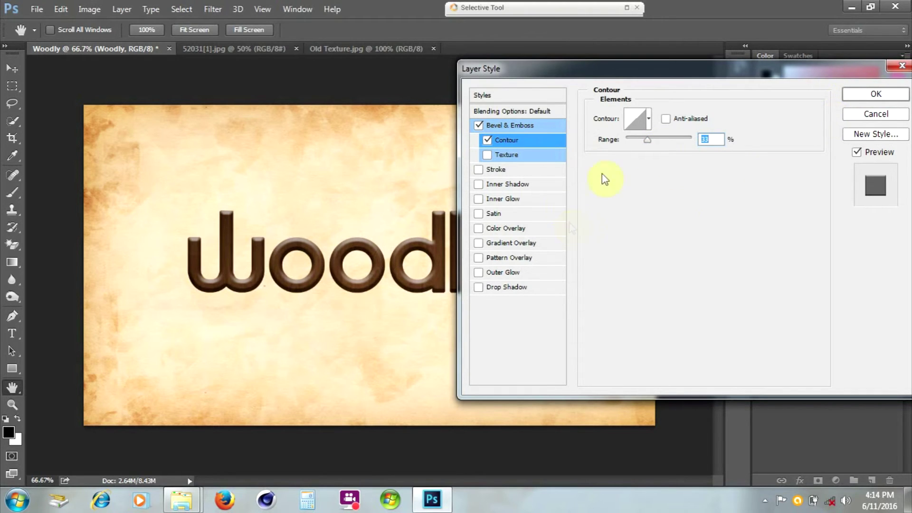
click(894, 94)
- Compare the text at 100% zoom with the finished design on the desktop and collapse the Woodly layer's effects list
key(ctrl+plus)
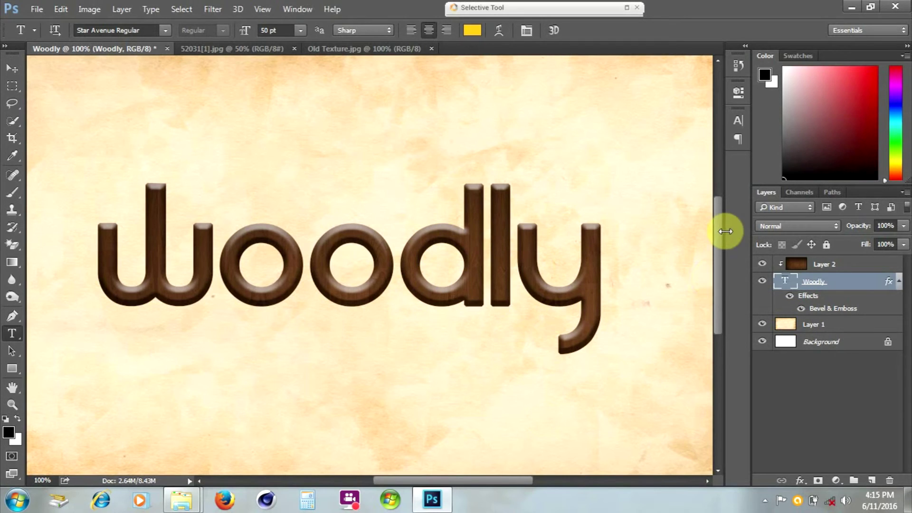
click(850, 7)
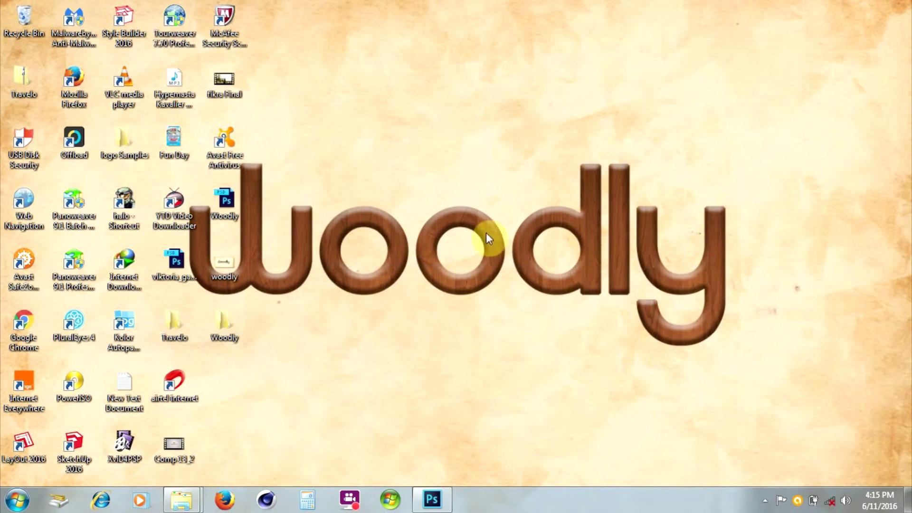
click(433, 500)
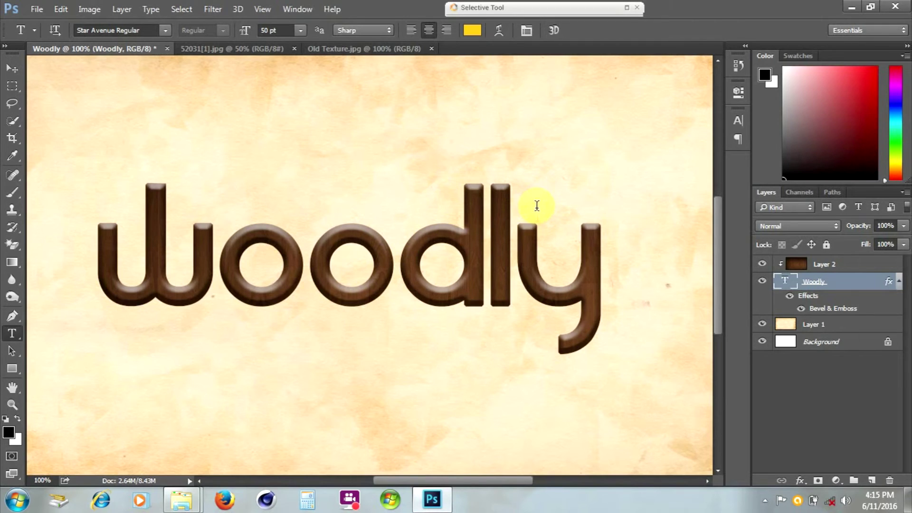
click(899, 281)
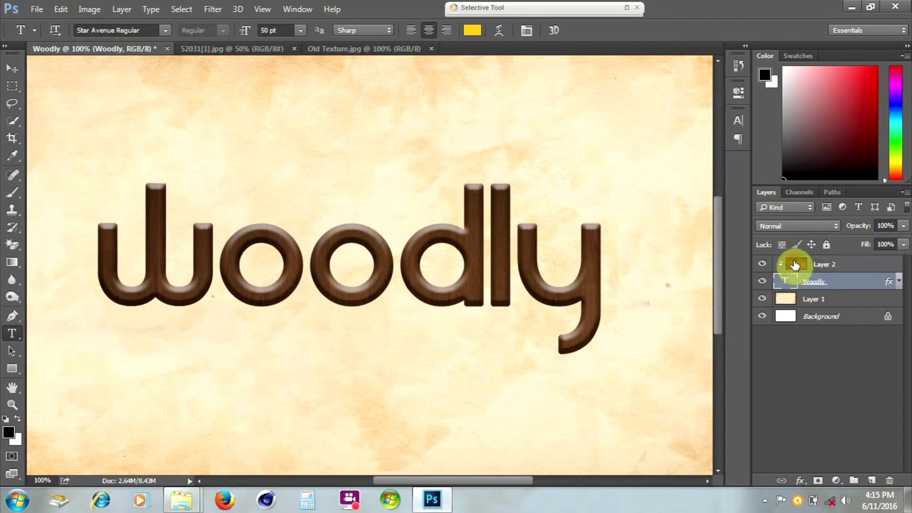
- Add a Brightness/Contrast adjustment layer above the wood texture layer with Brightness set to 30
click(795, 264)
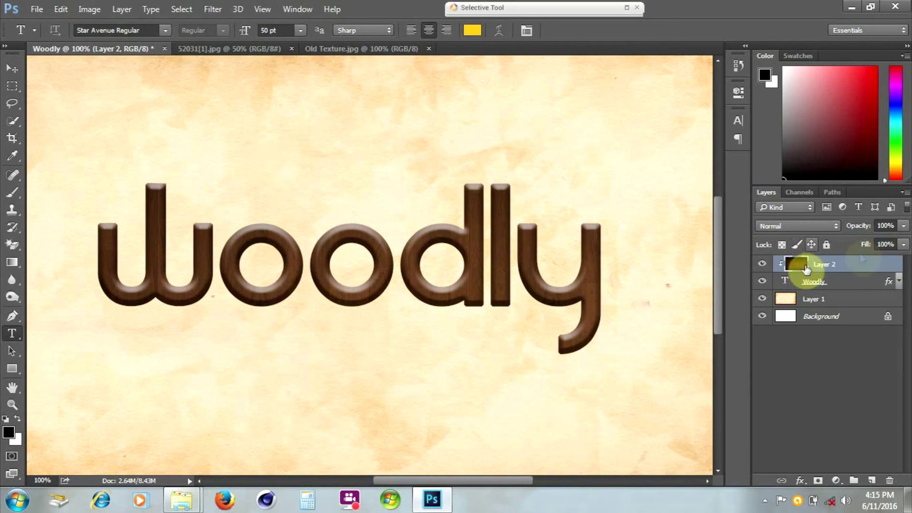
click(835, 481)
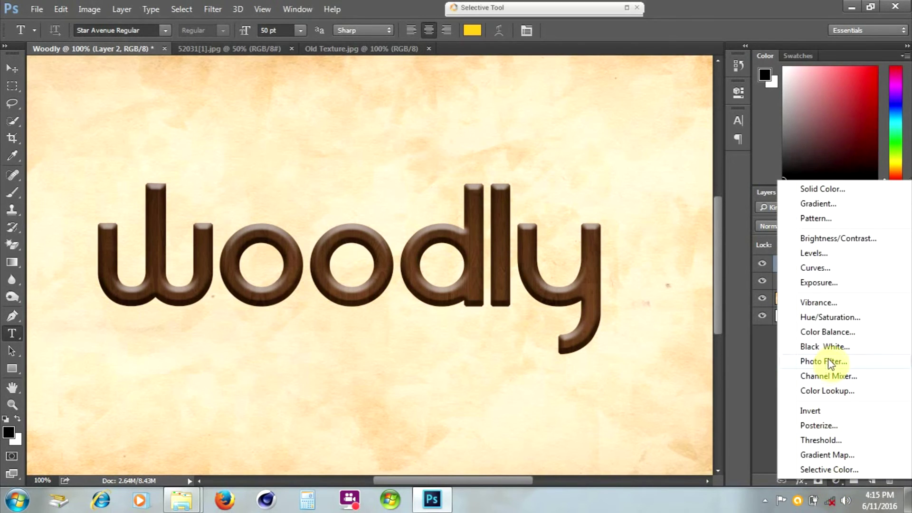
click(848, 239)
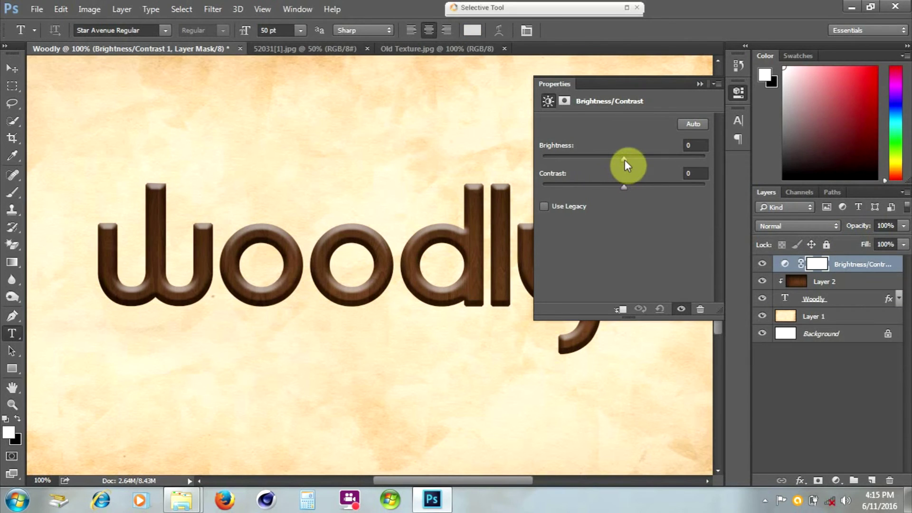
drag(625, 158, 639, 164)
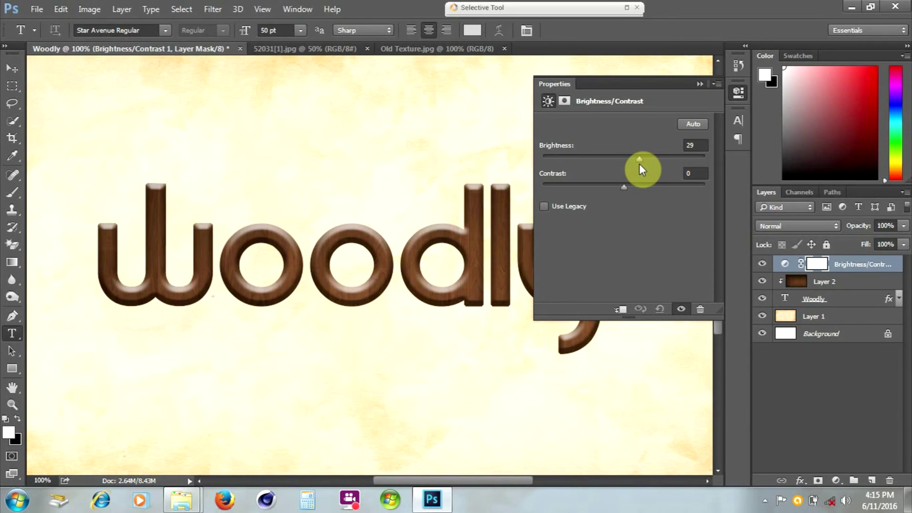
click(691, 144)
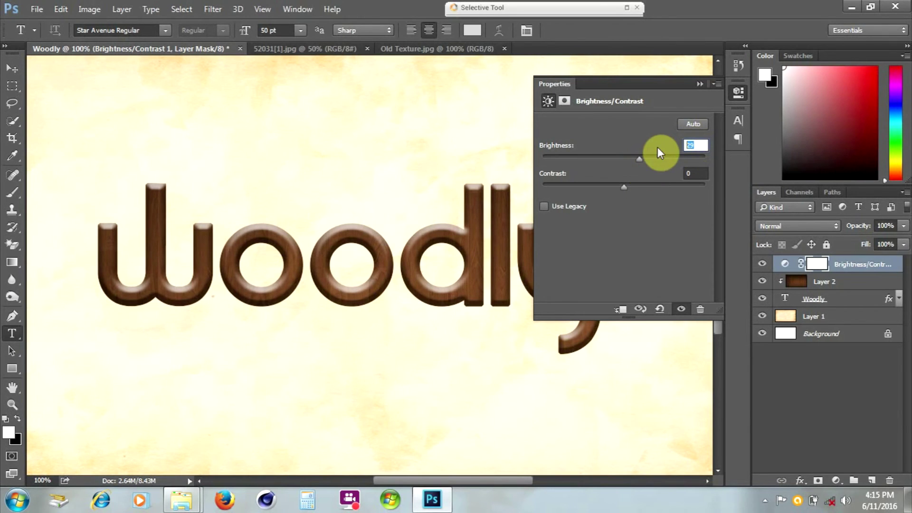
text(30)
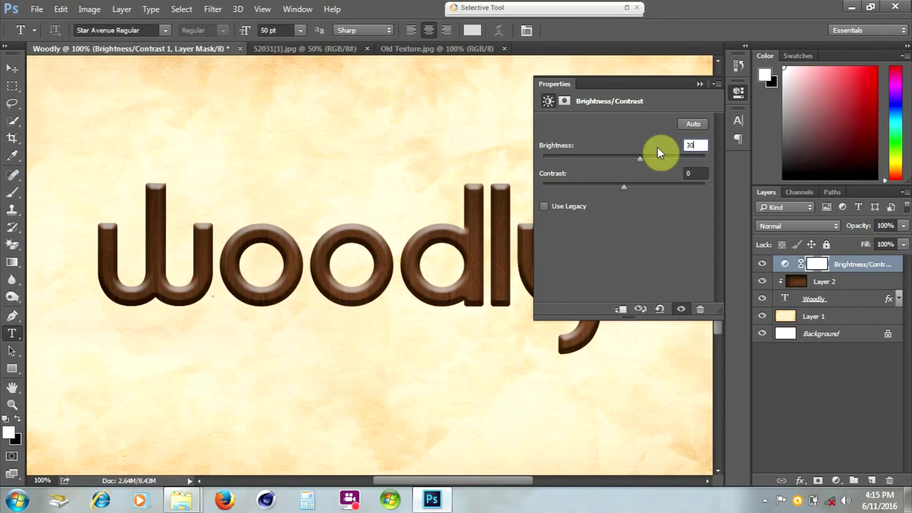
click(814, 435)
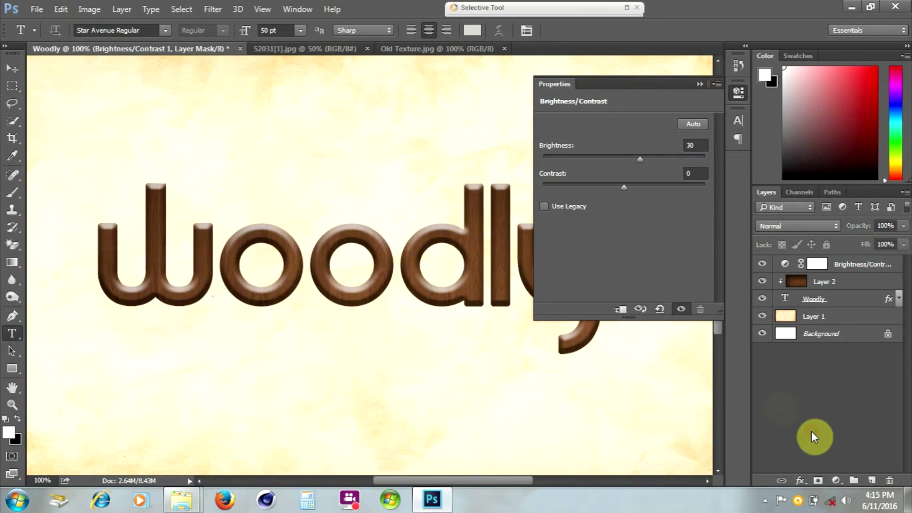
click(700, 84)
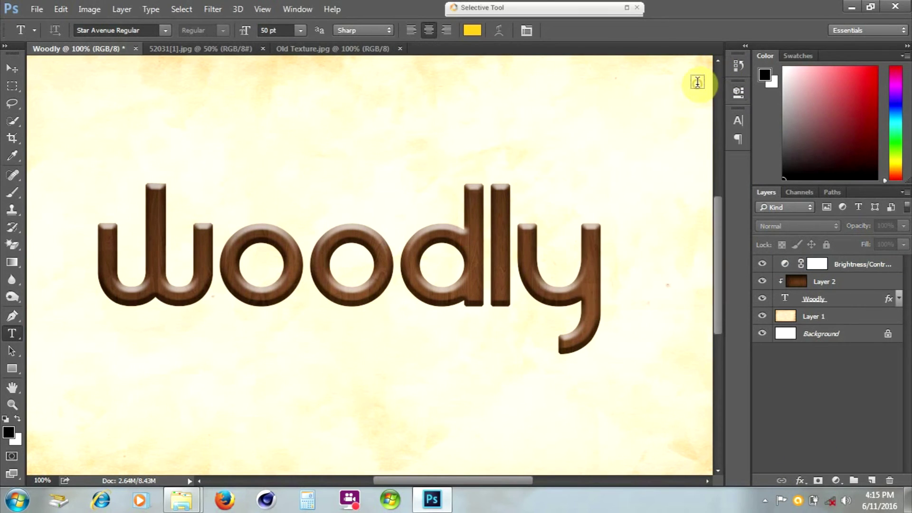
- Shift the Woodly text slightly right so it sits centred horizontally on the paper background, and commit the text edit
key(ctrl+minus)
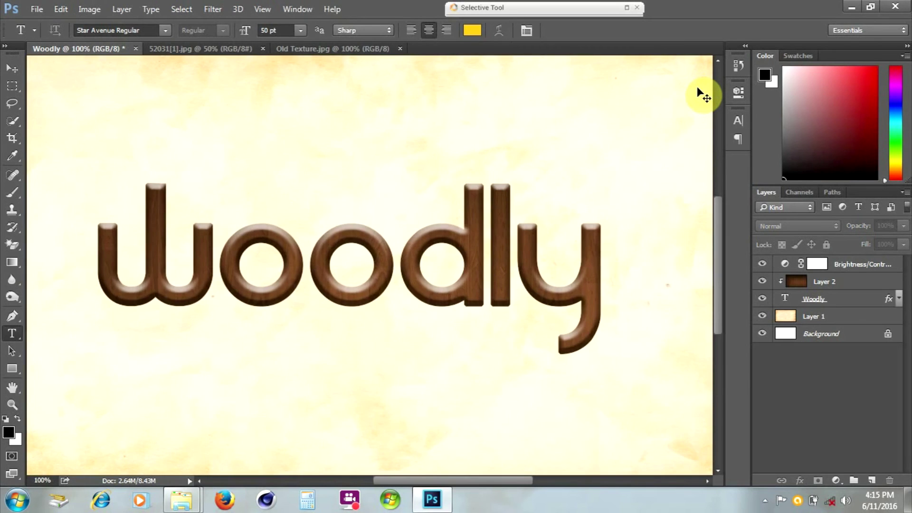
key(ctrl+minus)
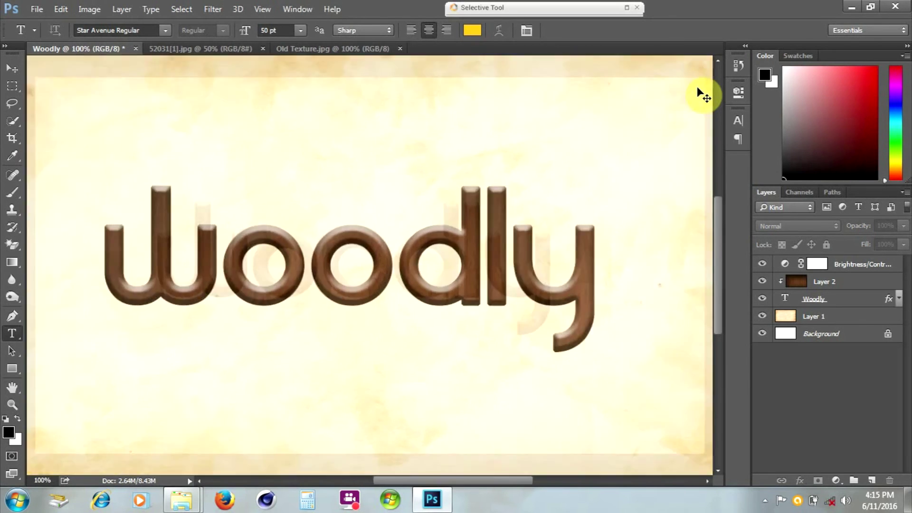
key(ctrl+minus)
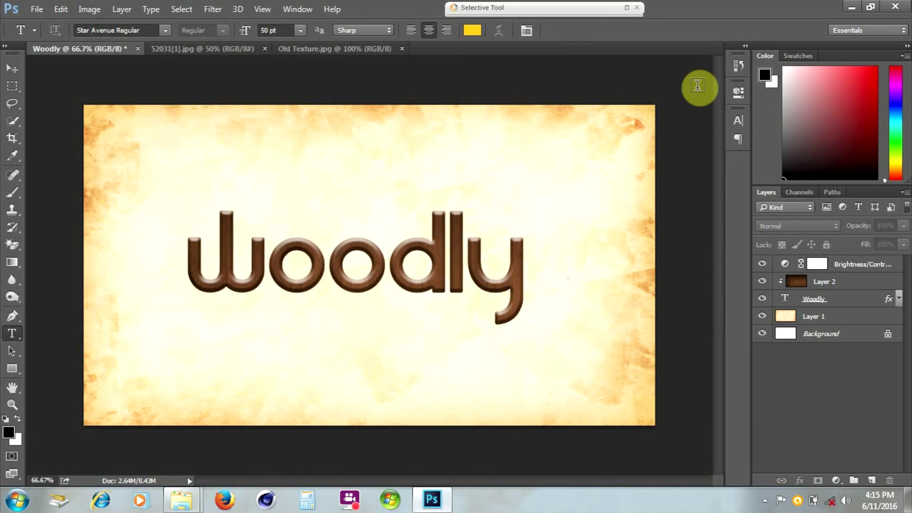
click(467, 276)
mouse_move(554, 326)
mouse_down()
mouse_move(568, 333)
mouse_move(568, 325)
mouse_up()
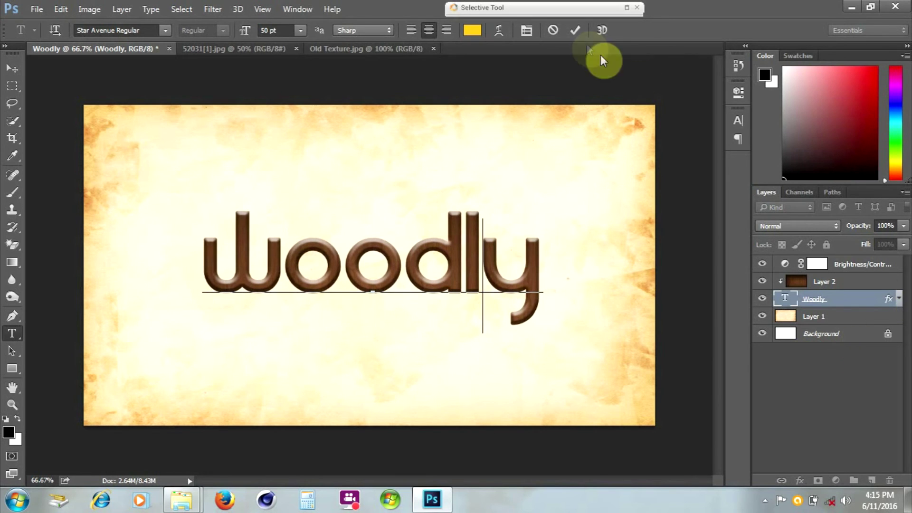
click(574, 30)
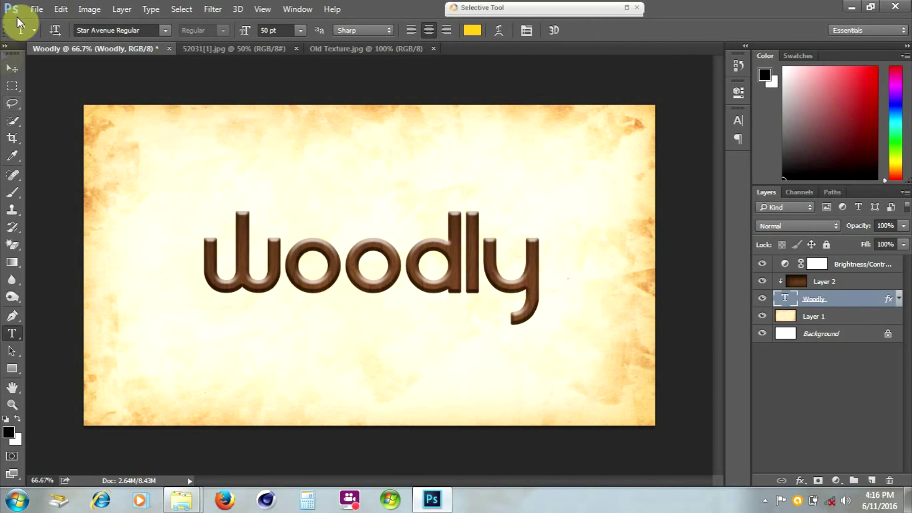
- Save the design to the desktop as a JPEG named Woodly, replacing the existing file, at Maximum quality 12 with Baseline ("Standard") format
click(34, 9)
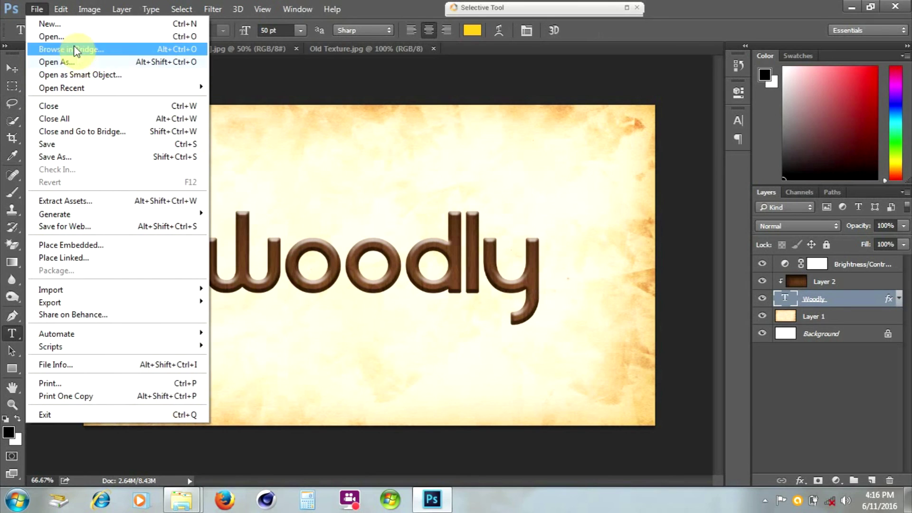
click(64, 158)
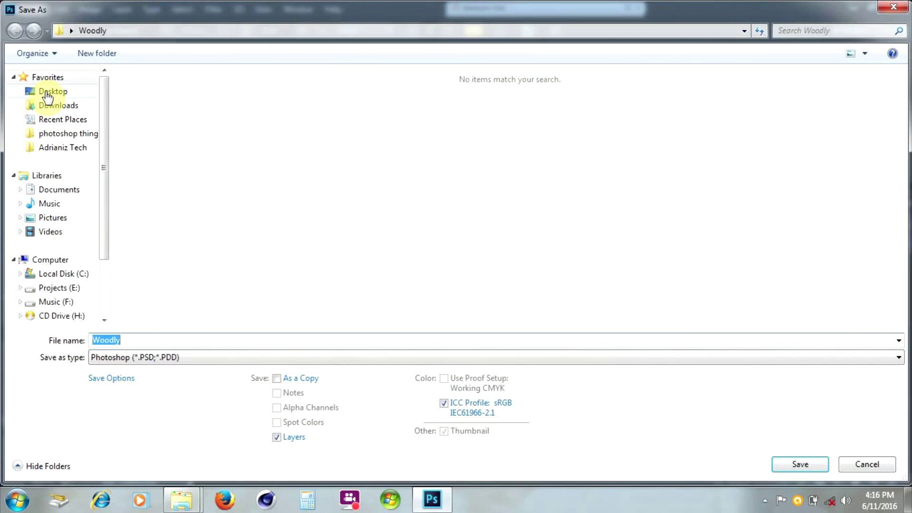
click(47, 95)
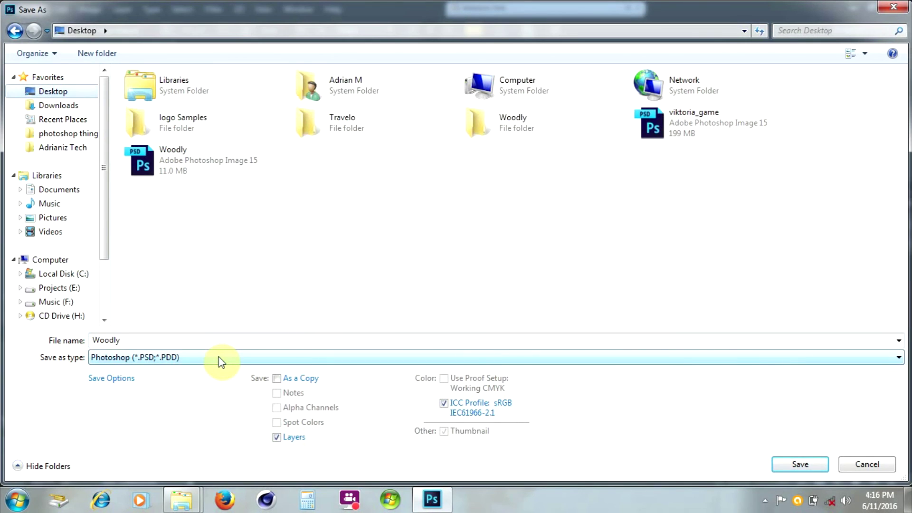
click(222, 359)
click(220, 359)
click(219, 359)
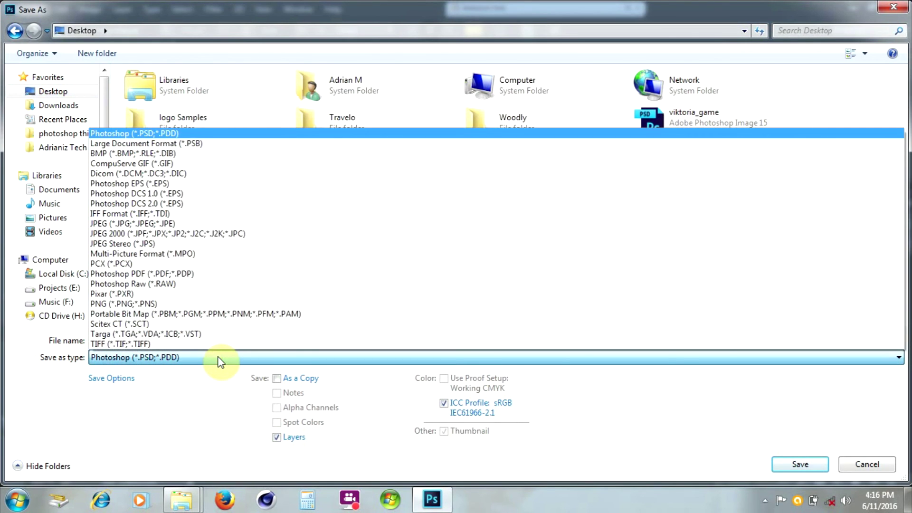
click(182, 223)
click(813, 464)
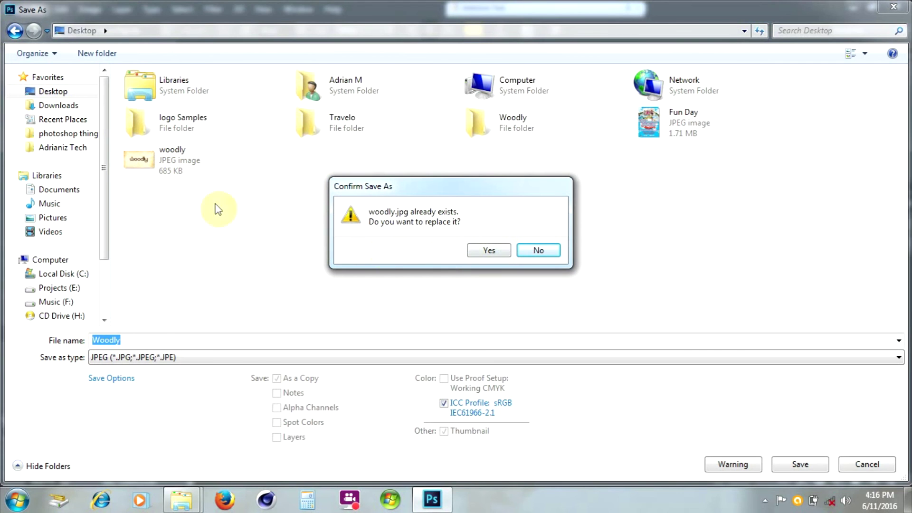
click(490, 252)
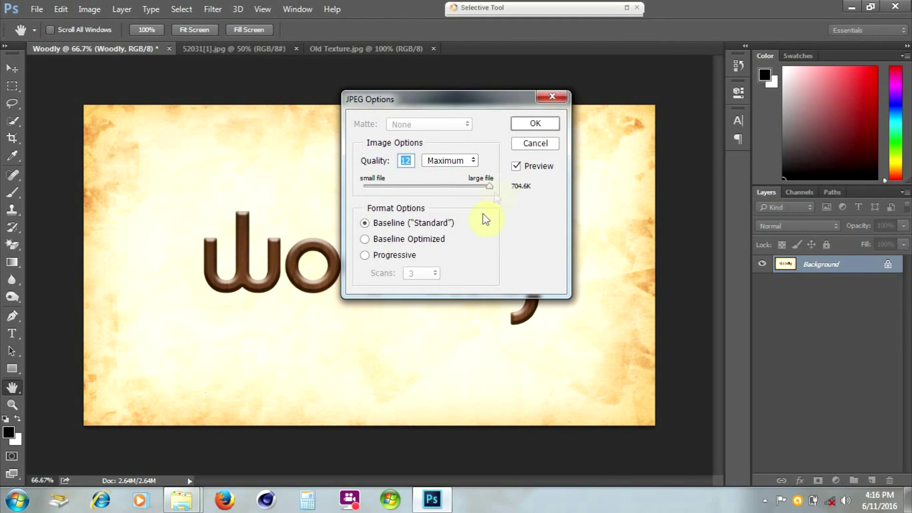
click(535, 125)
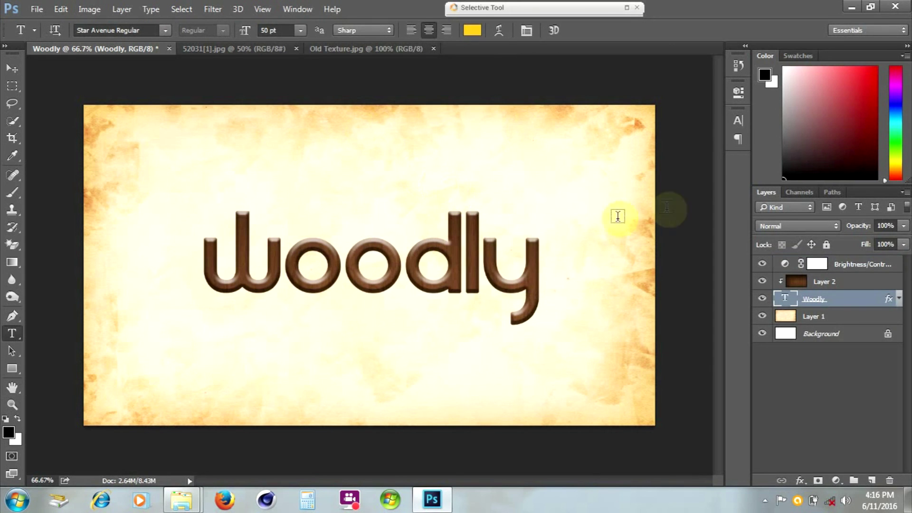
- View the saved woodly JPEG from the desktop in Windows Photo Viewer, close it and return to Photoshop
click(851, 8)
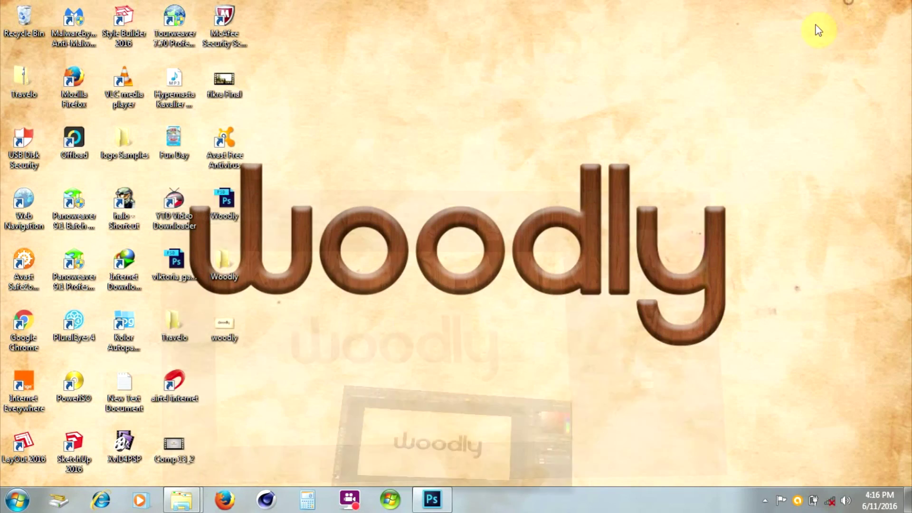
double_click(222, 328)
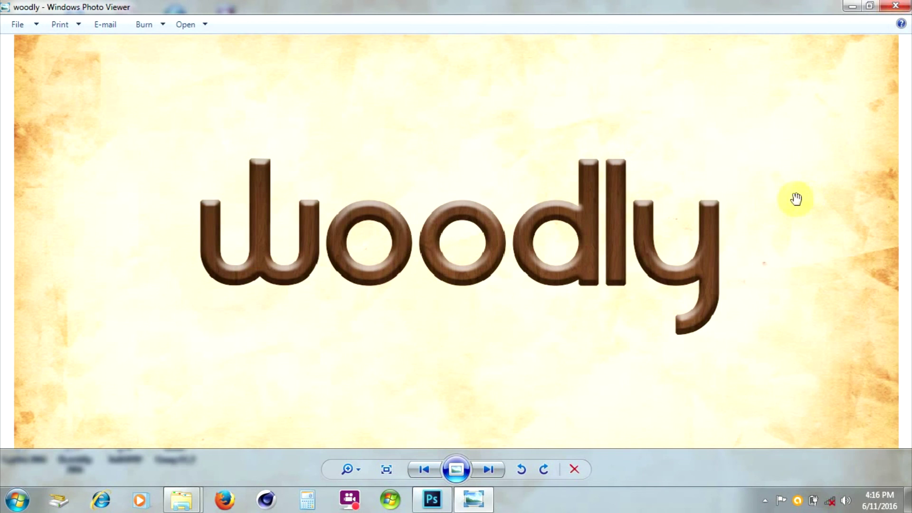
click(895, 5)
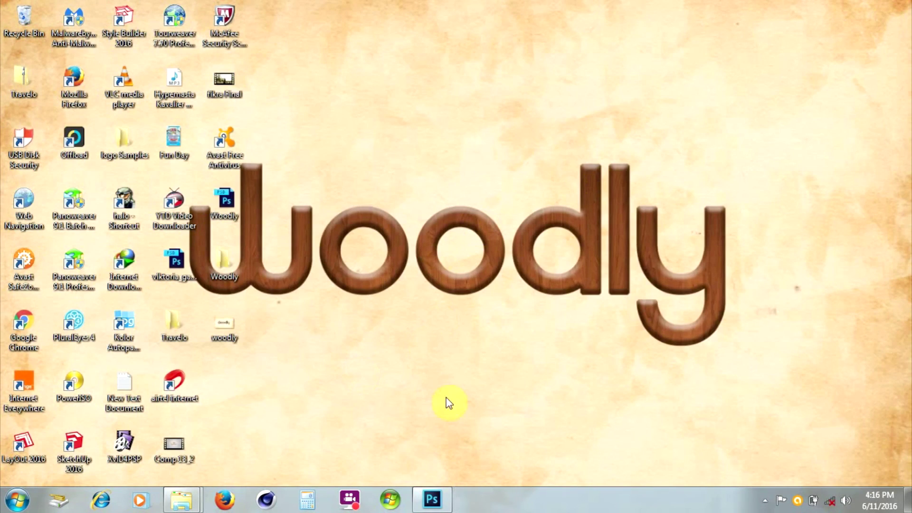
click(433, 500)
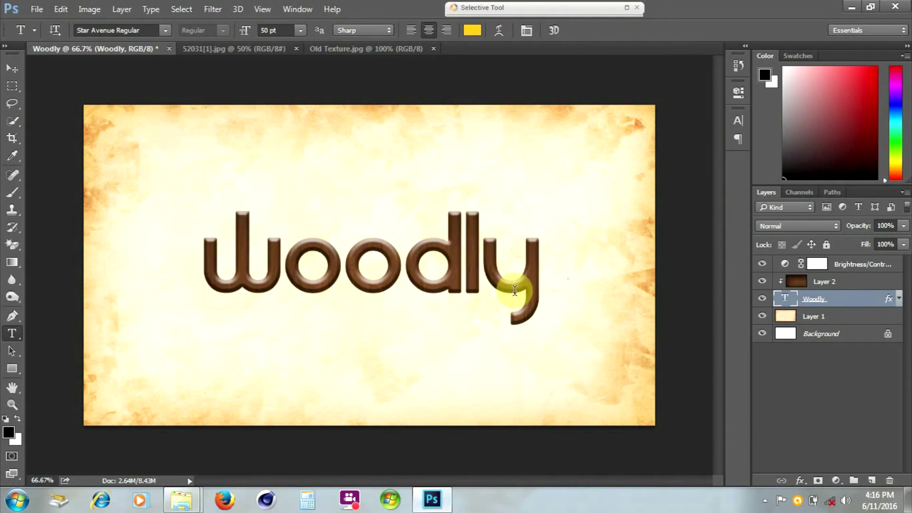